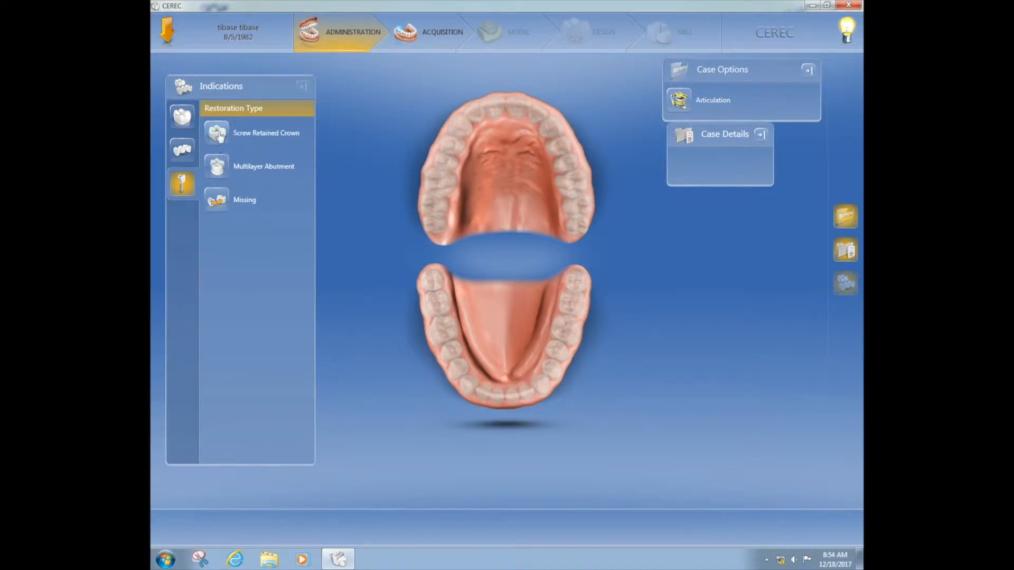
Define a screw retained crown with Biogeneric Individual design, IPS e.max CAD Abutment material and the Smoke Bomb Hill MCXL mill device
left_click(221, 137)
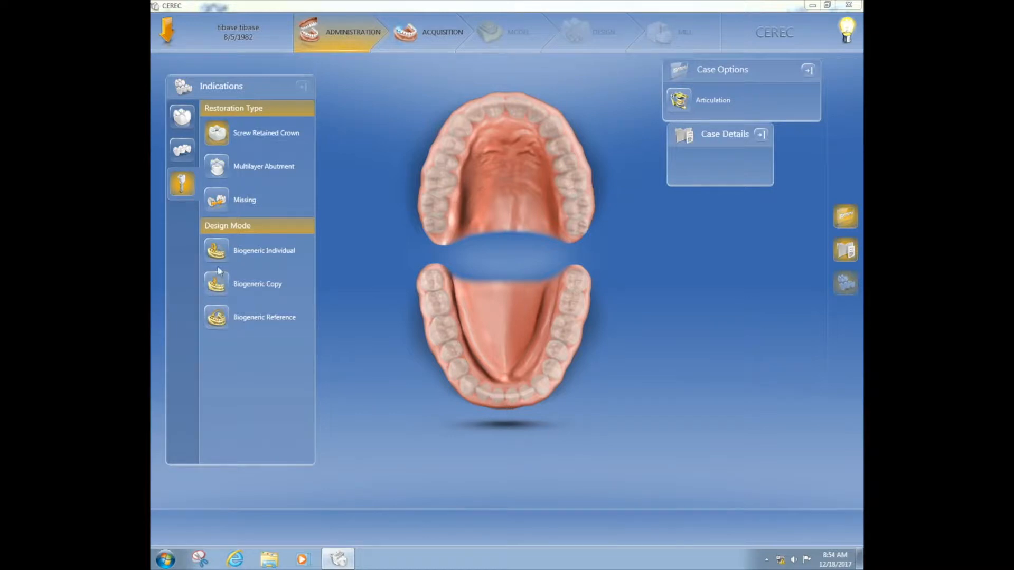
left_click(216, 251)
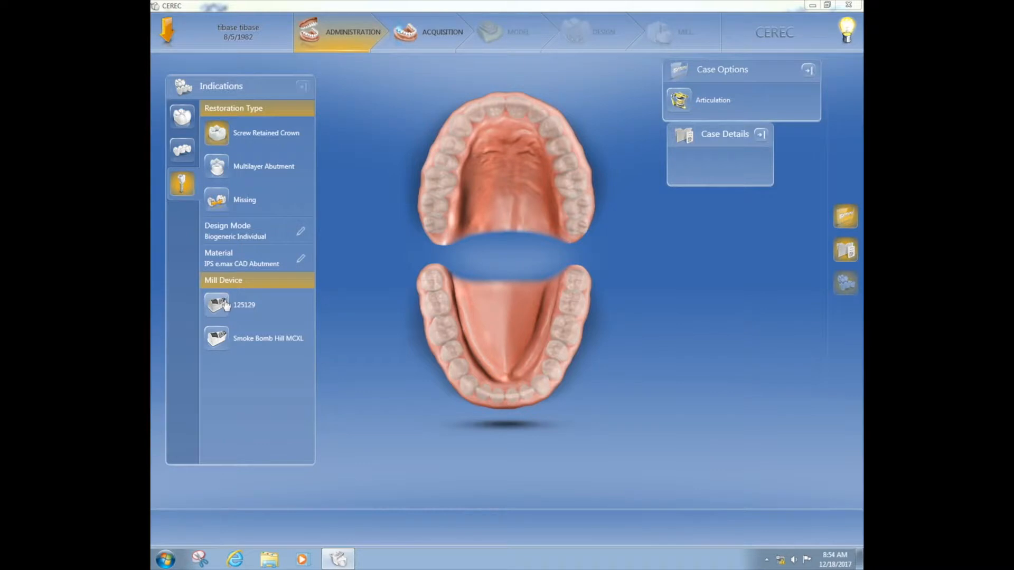
left_click(221, 336)
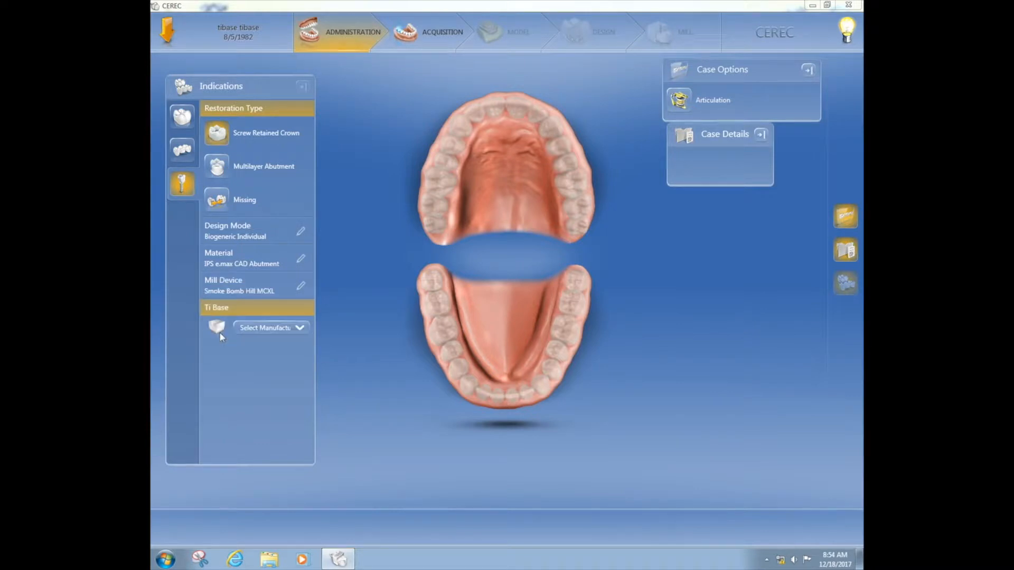
Set the Ti base manufacturer to Dentsply Sirona others and the Ti base to NB RS 5.0
left_click(254, 331)
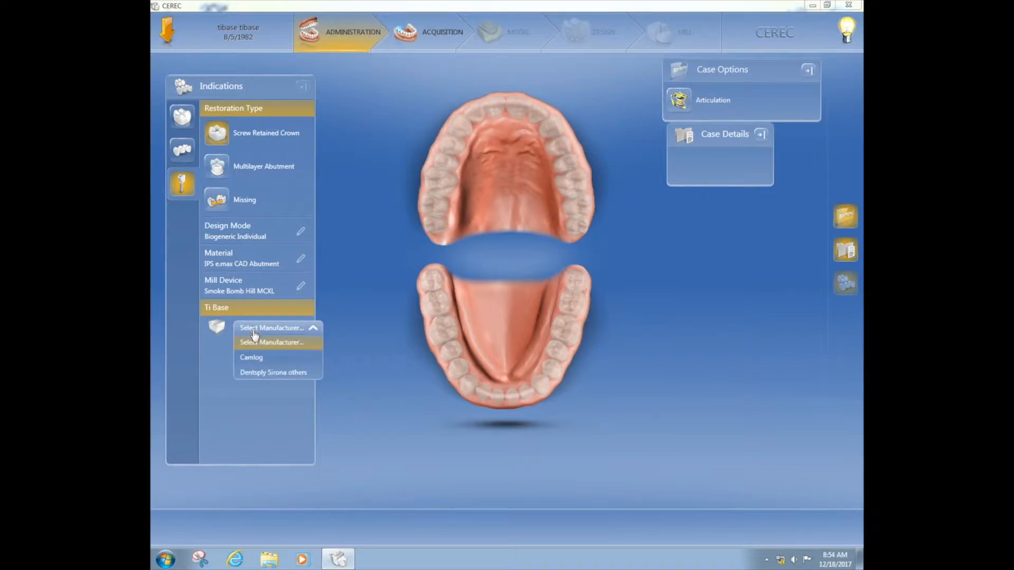
left_click(263, 373)
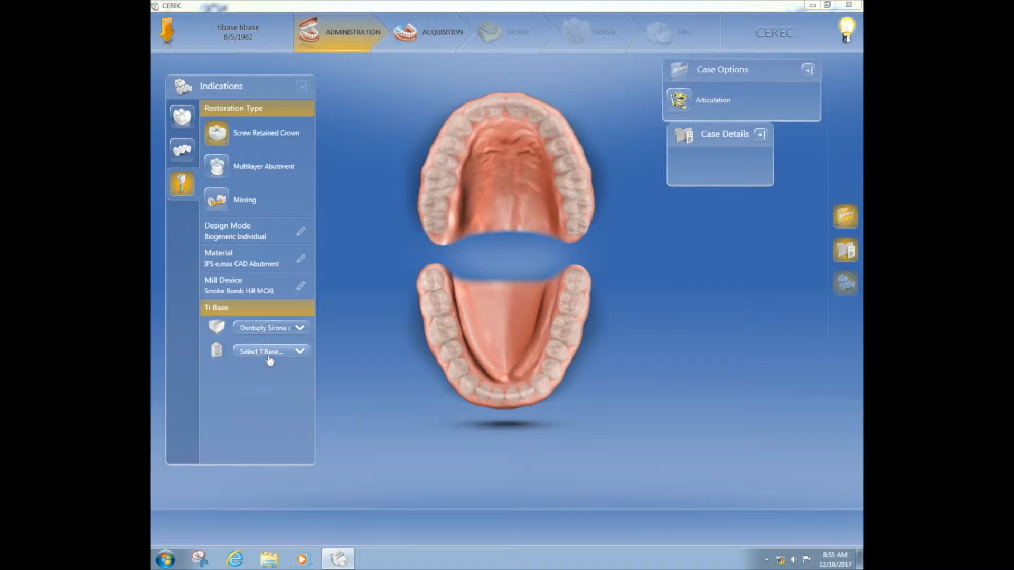
left_click(269, 359)
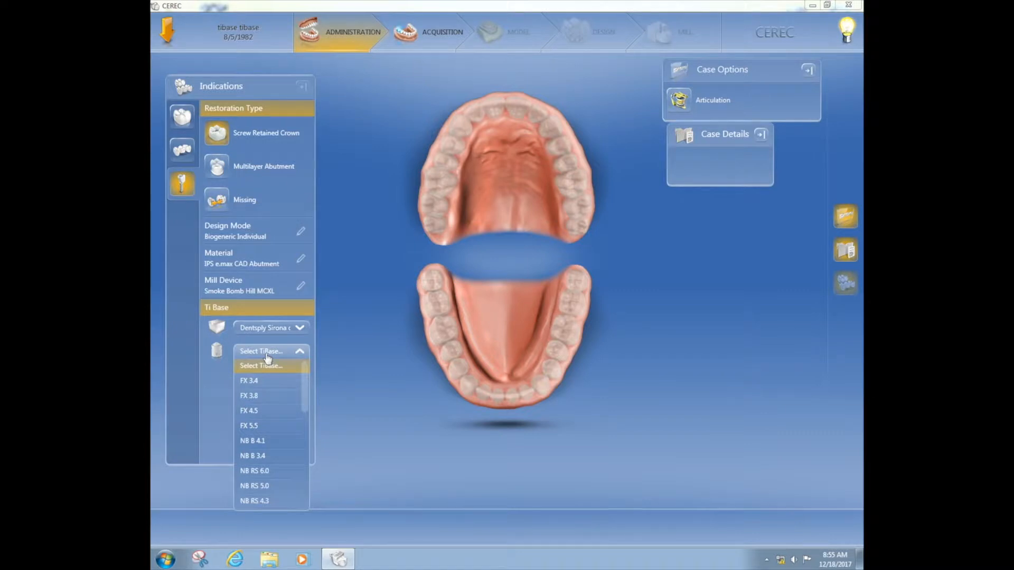
left_click_drag(306, 378, 306, 407)
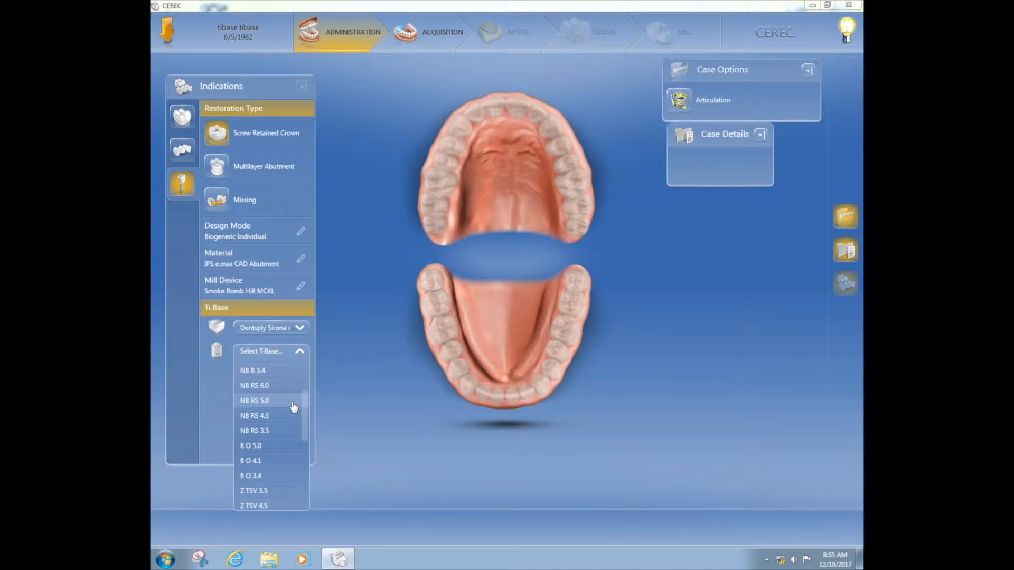
left_click(288, 404)
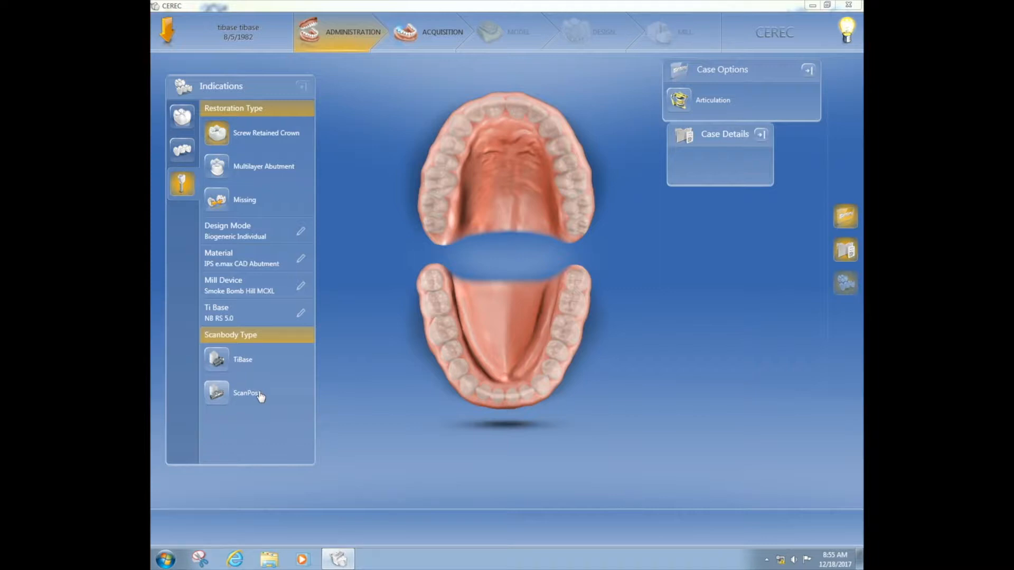
Choose TiBase as the scanbody type, assign the restoration to tooth 14 and proceed to acquisition
left_click(218, 361)
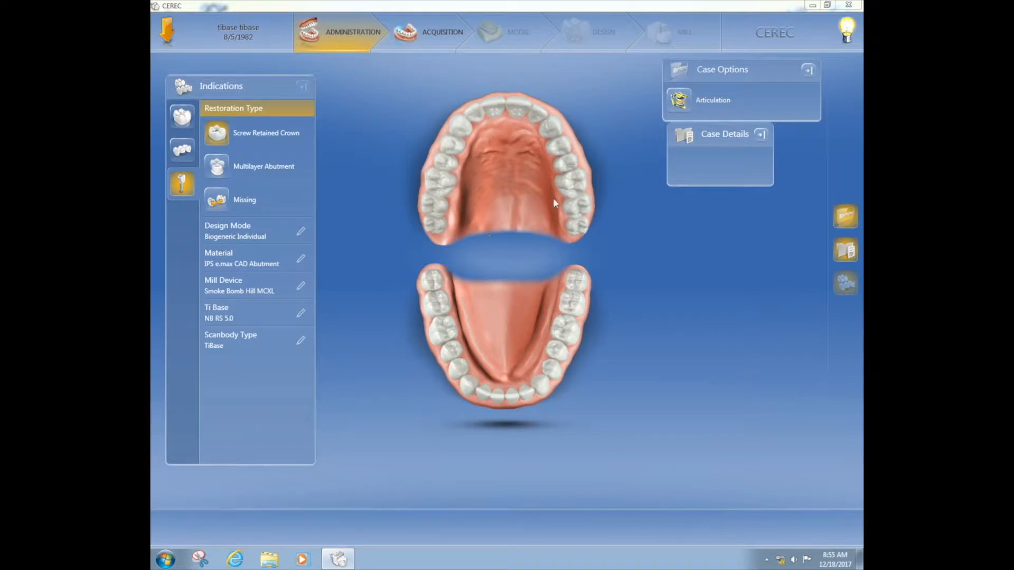
left_click(574, 185)
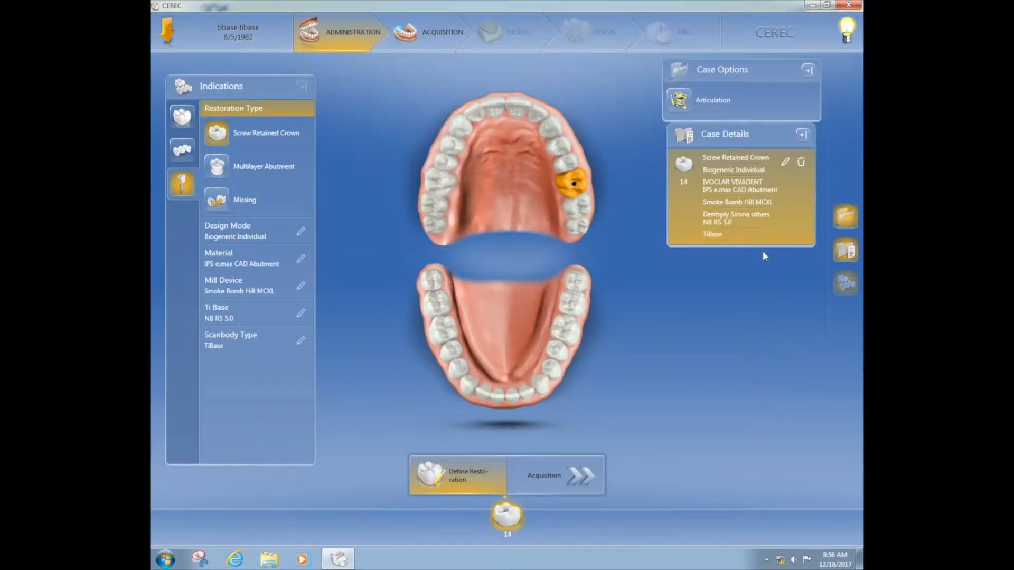
left_click(561, 482)
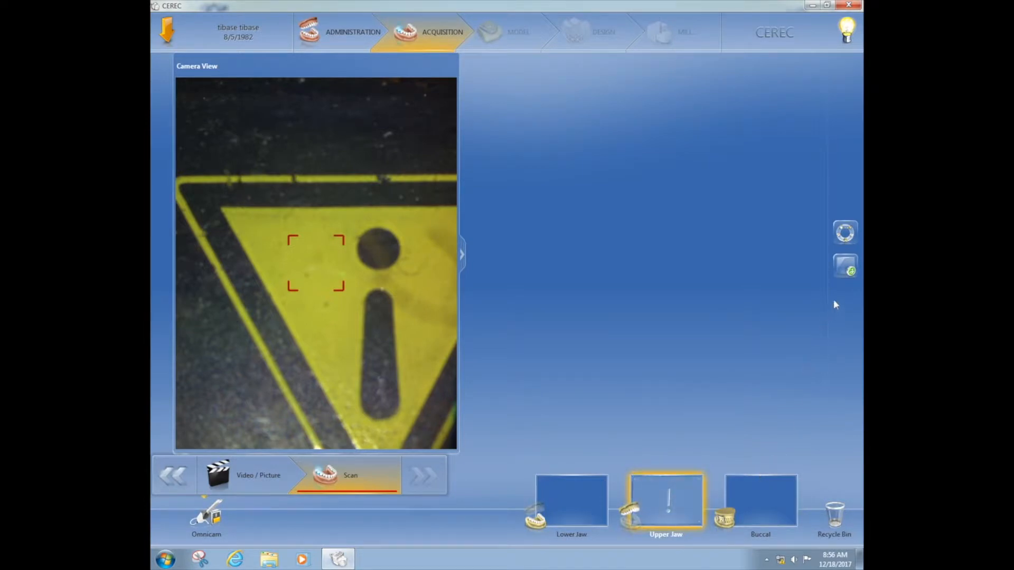
Add the GingivaMask Upper catalog and scan the gingiva around the implant site into it
left_click(847, 267)
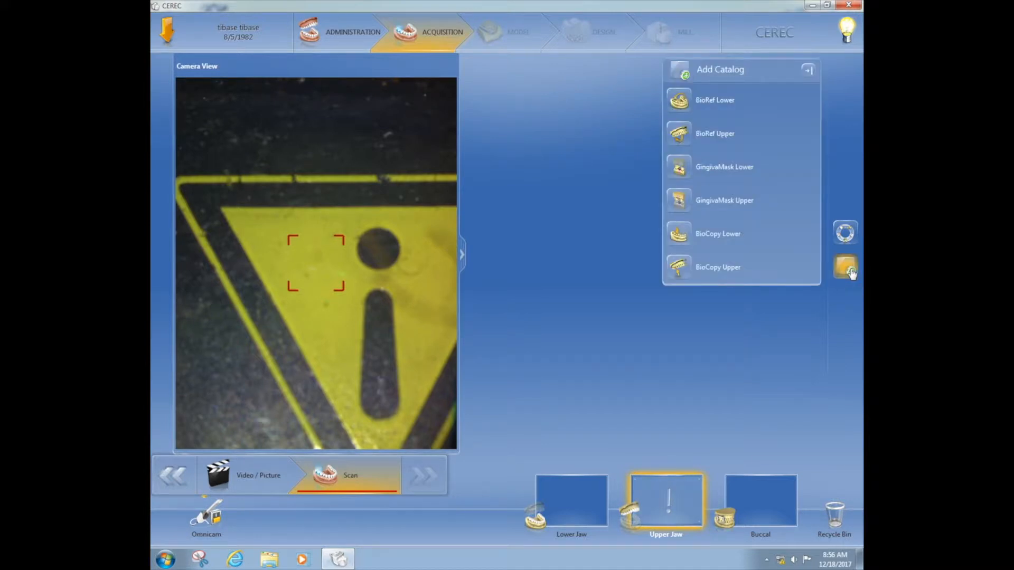
left_click(681, 201)
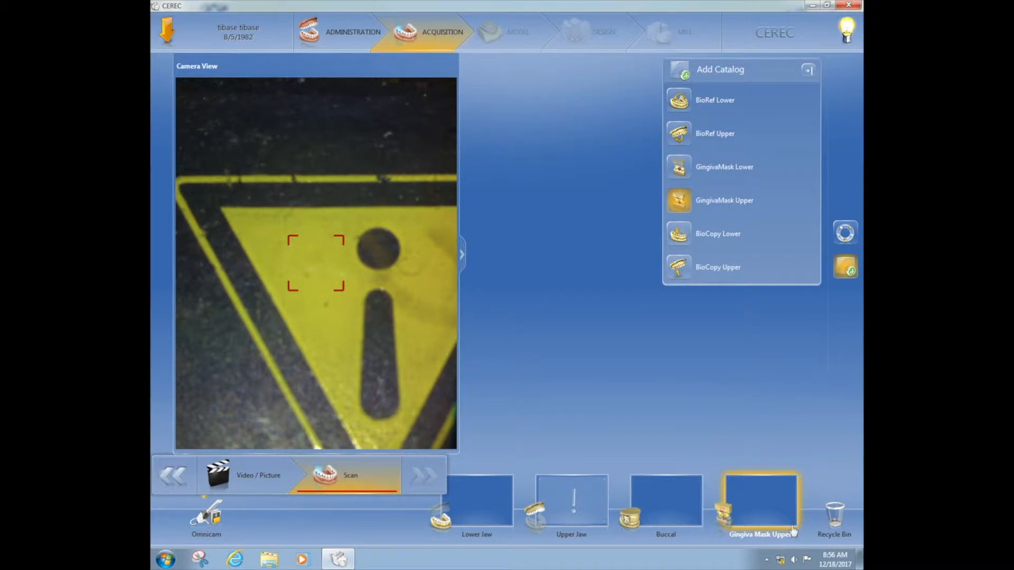
left_click(744, 532)
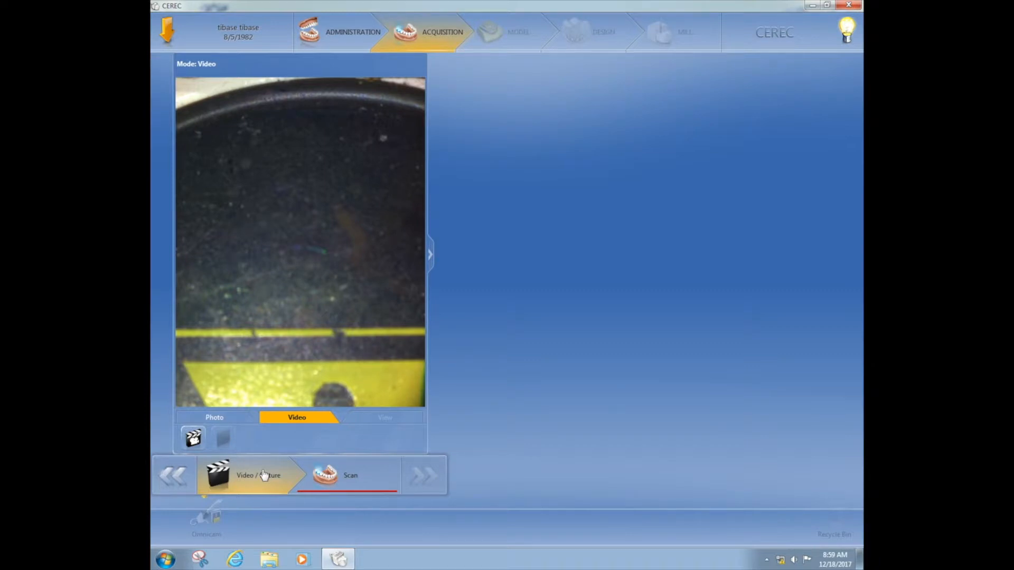
left_click(343, 478)
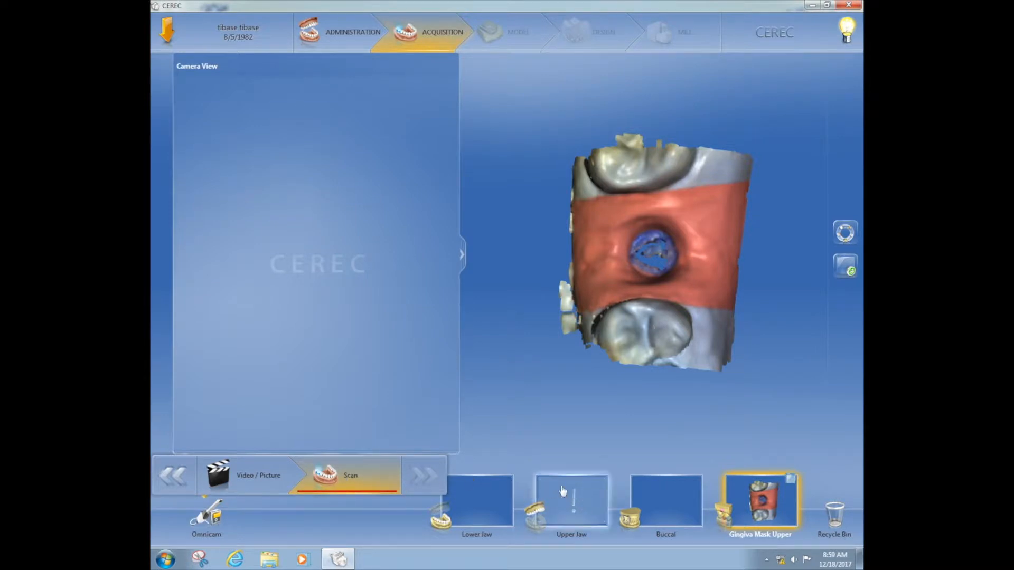
Scan the upper jaw with the scanbody in place using the Omnicam, inspect it from several angles and complete the scan around the scanbody
left_click(583, 506)
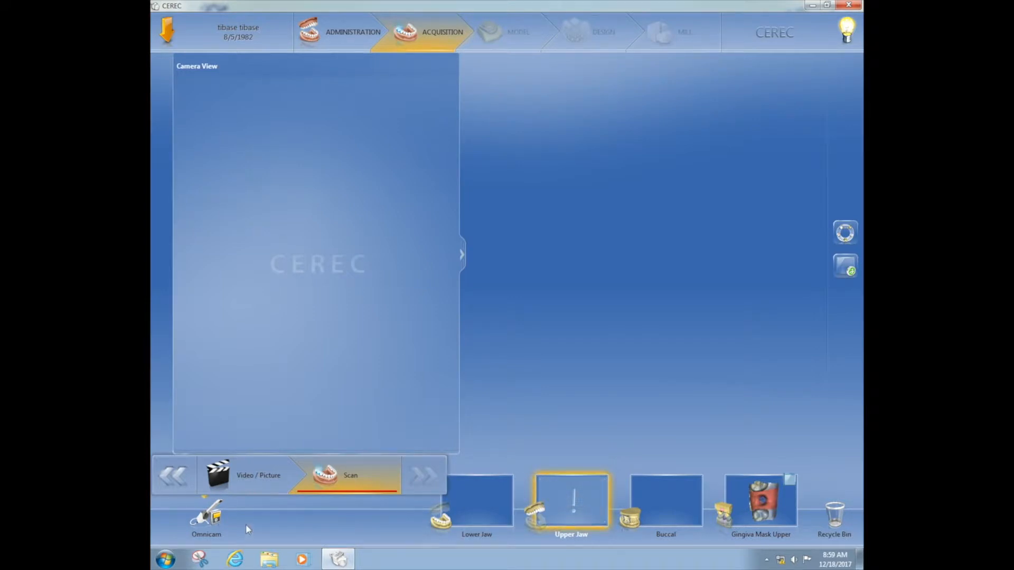
left_click(214, 520)
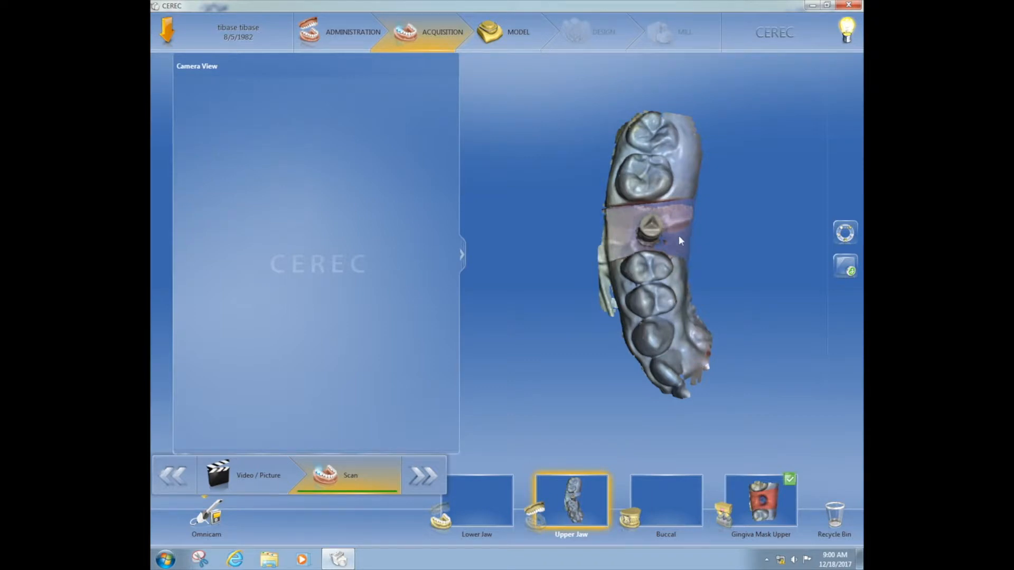
left_click_drag(648, 272, 680, 239)
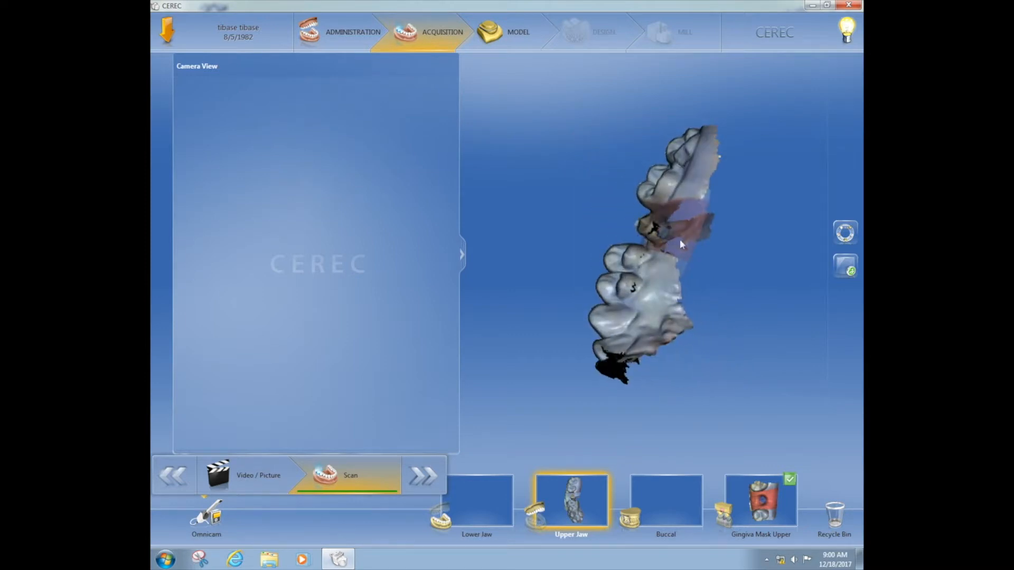
left_click_drag(642, 320, 701, 241)
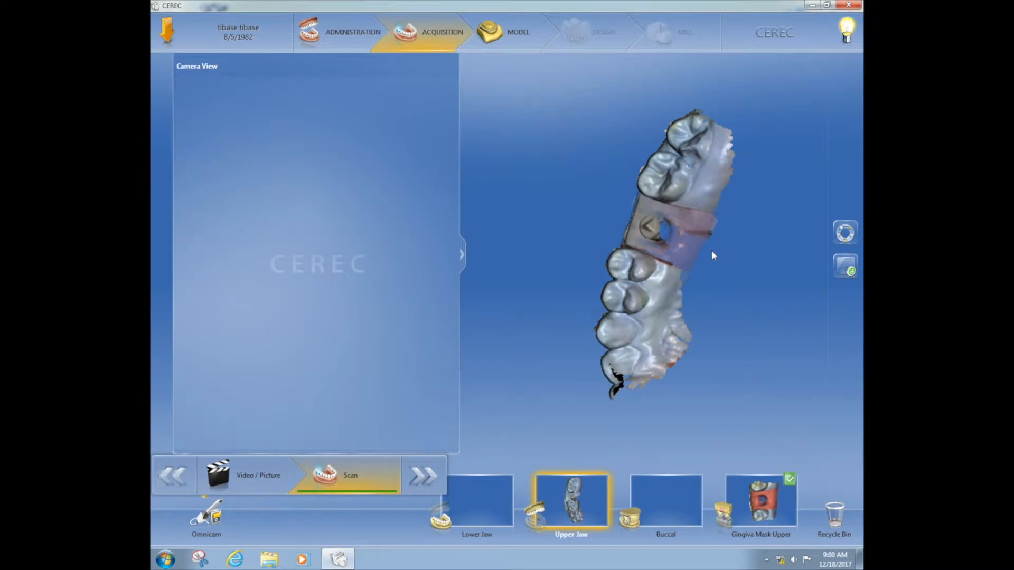
left_click_drag(663, 252, 641, 251)
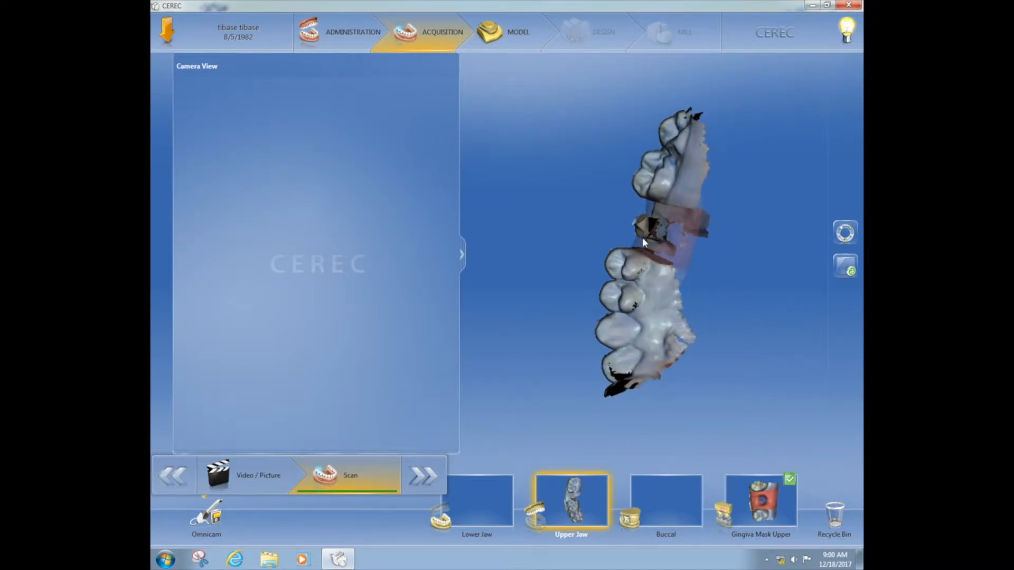
left_click_drag(649, 222, 683, 242)
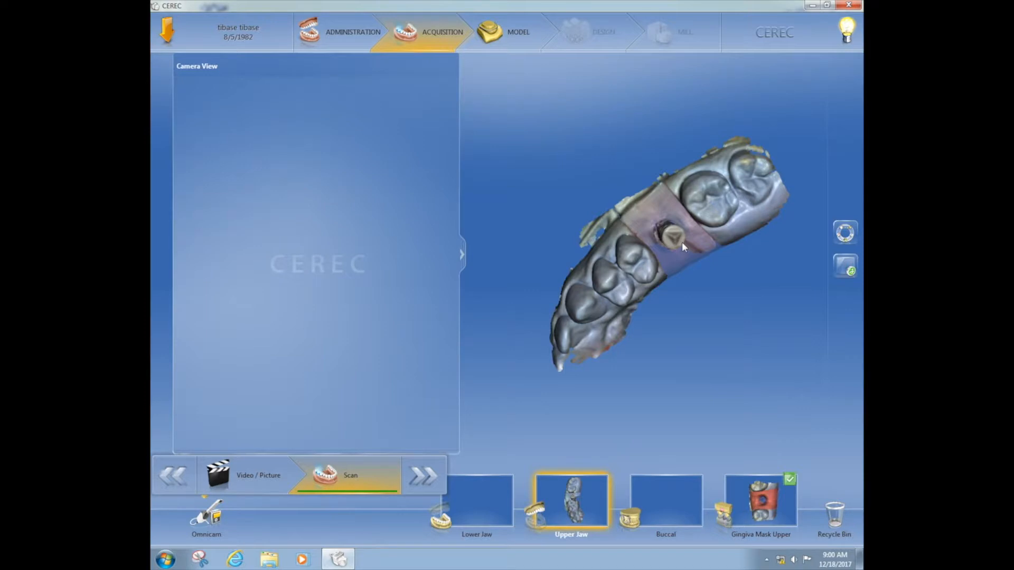
left_click(212, 520)
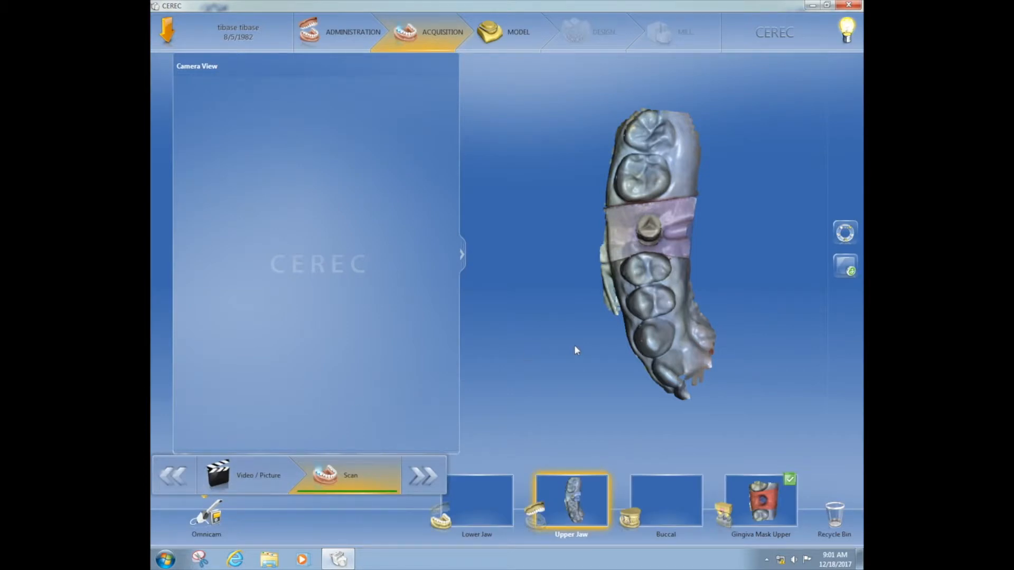
left_click_drag(599, 342, 638, 340)
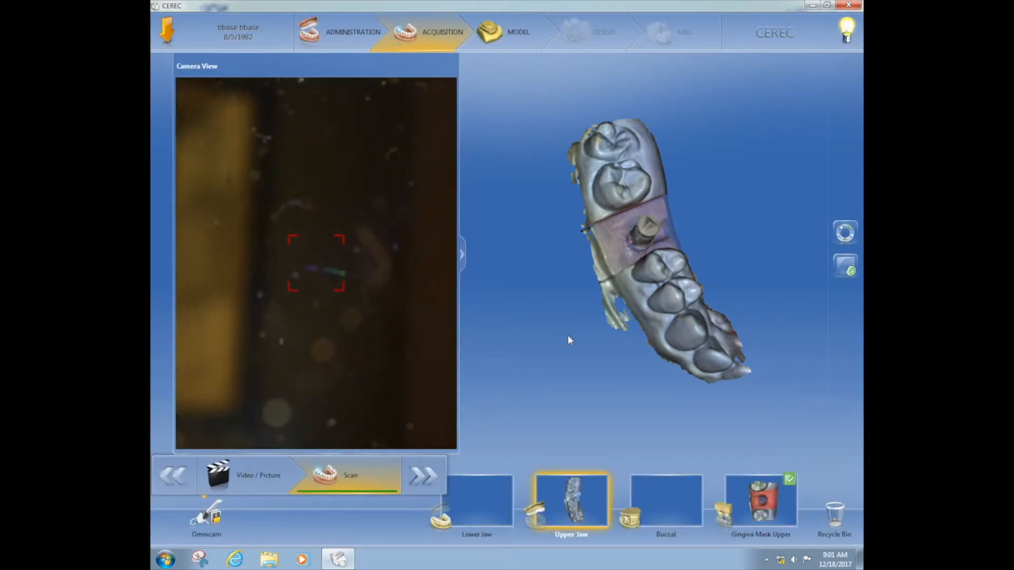
Scan the lower jaw and the buccal bite, and proceed to the model phase
left_click(480, 523)
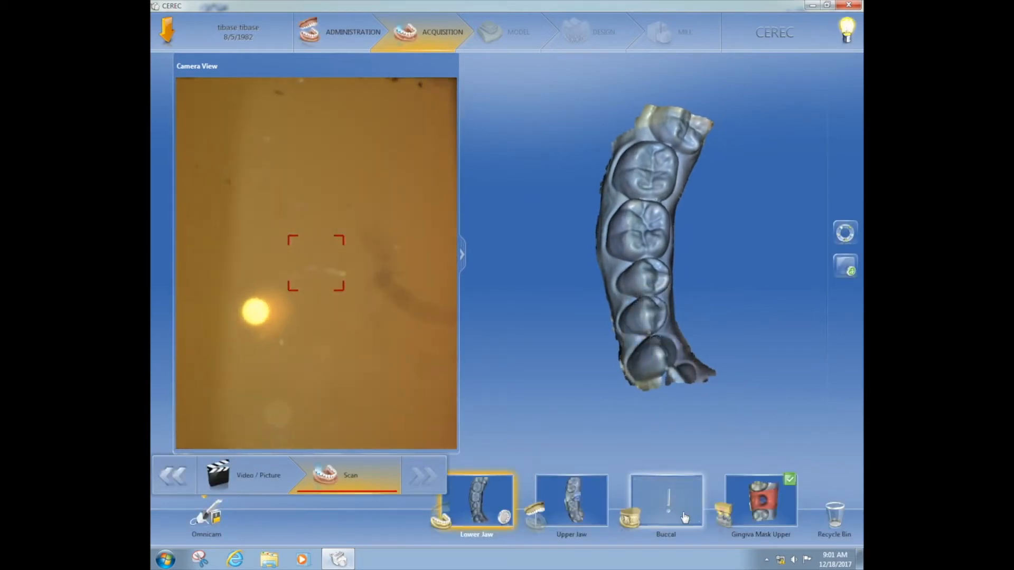
left_click(686, 517)
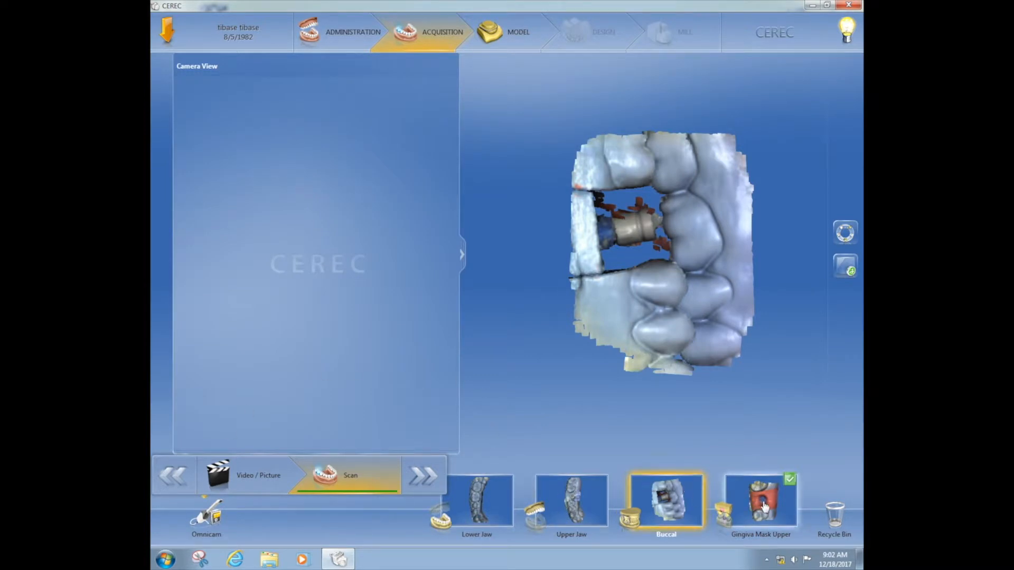
left_click(789, 482)
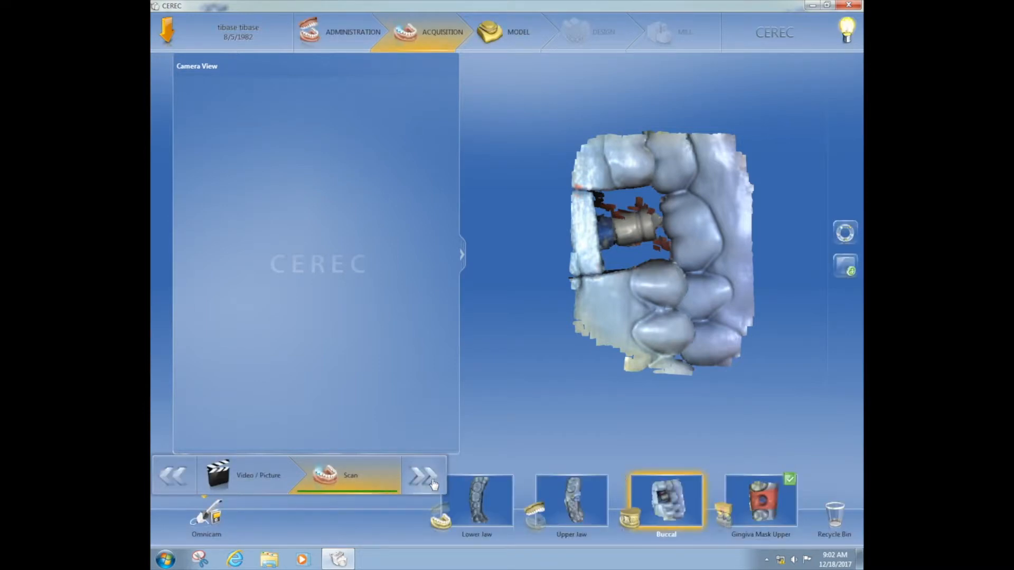
left_click(431, 482)
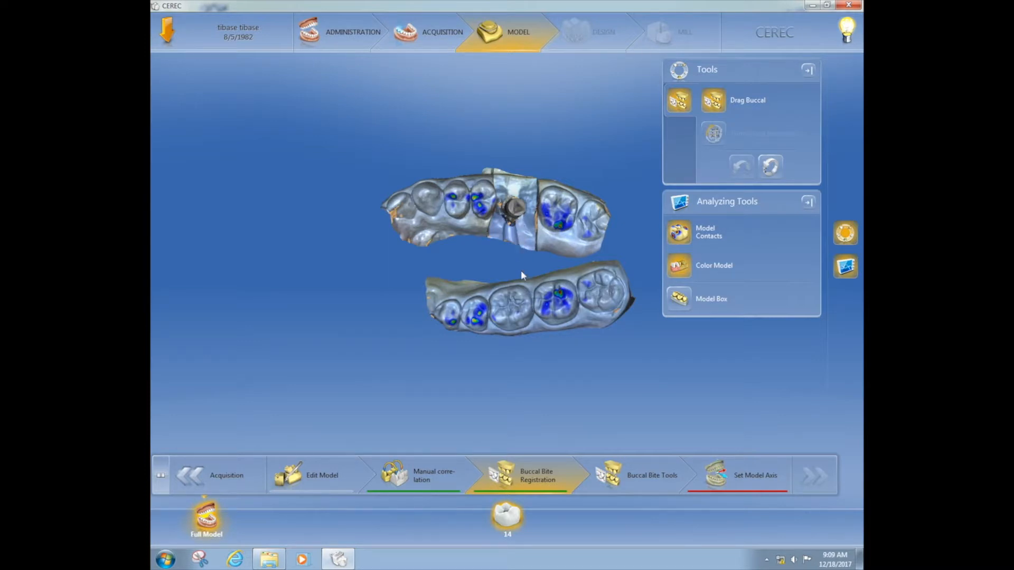
Start setting the model axis, display the lower jaw and position it over one posterior side of the arch template
left_click(738, 478)
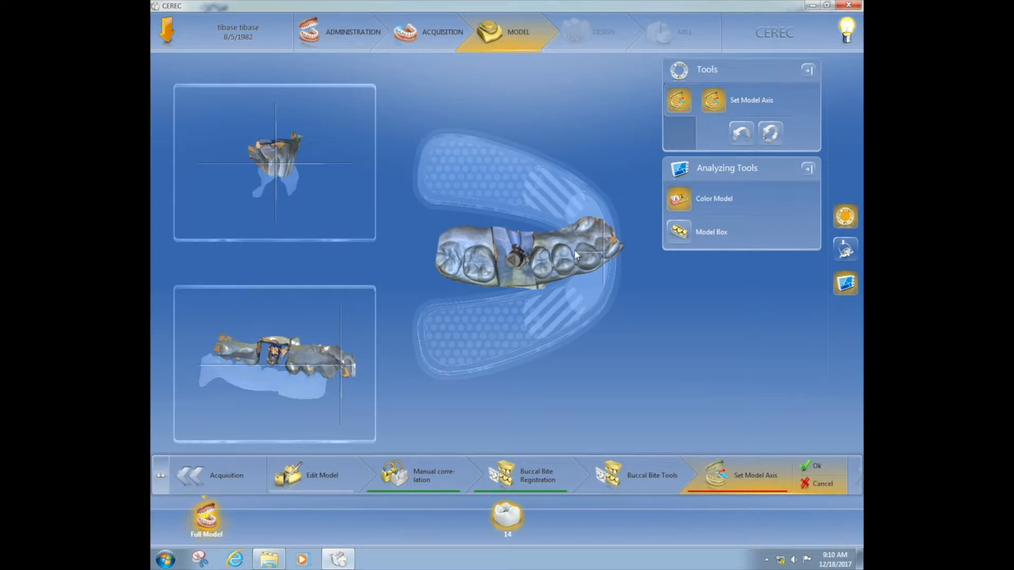
left_click(808, 71)
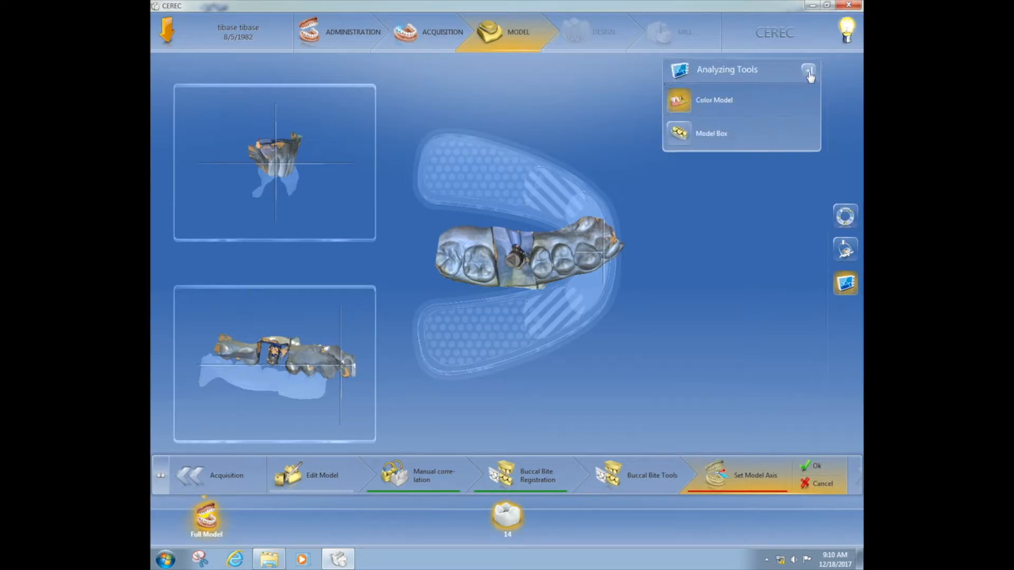
left_click(845, 249)
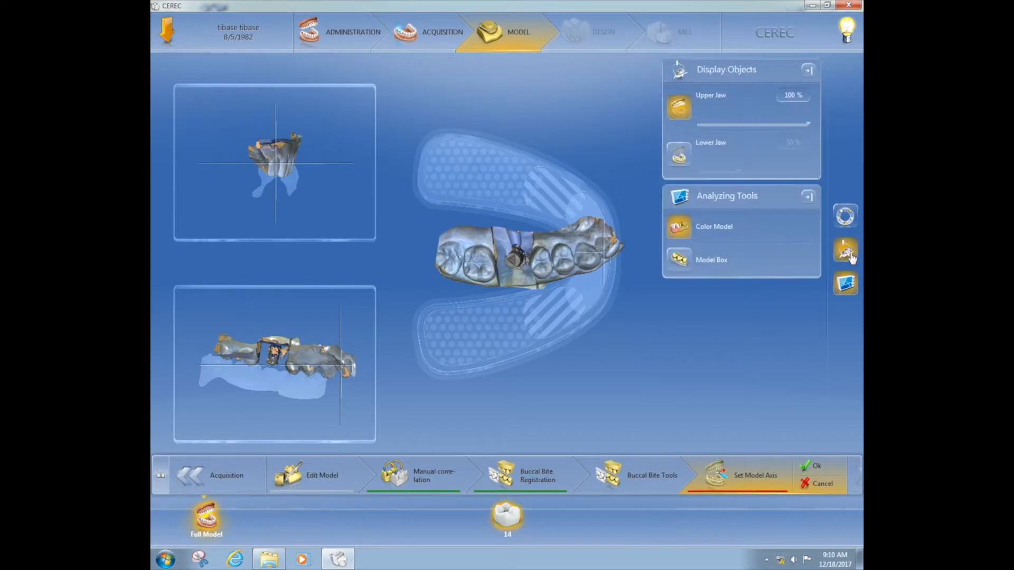
left_click(680, 155)
left_click_drag(553, 257, 561, 201)
mouse_move(498, 190)
left_mouse_down()
mouse_move(500, 179)
mouse_move(487, 178)
mouse_move(498, 189)
mouse_move(487, 177)
left_mouse_up()
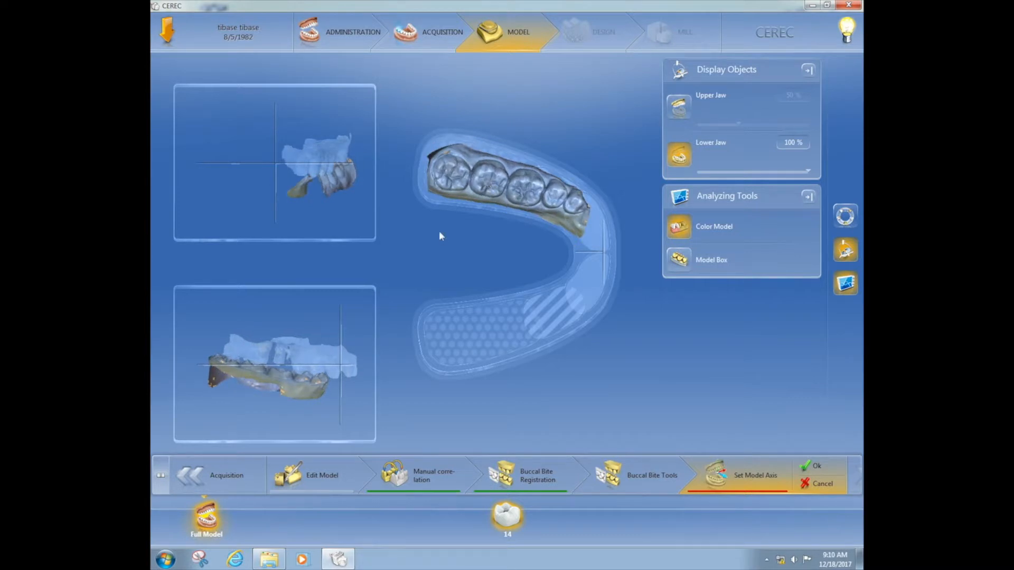
Level the model's occlusal plane with the reference lines in both side views, confirm the model axis and proceed to trimming
left_click_drag(352, 363, 344, 331)
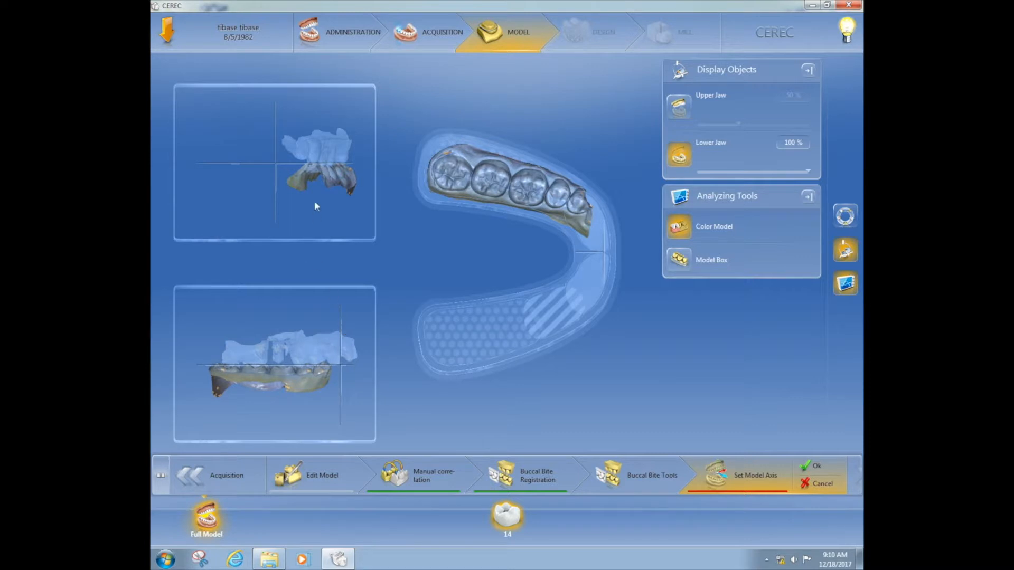
left_click_drag(316, 175, 318, 176)
mouse_move(318, 172)
left_mouse_down()
mouse_move(294, 180)
mouse_move(305, 167)
left_mouse_up()
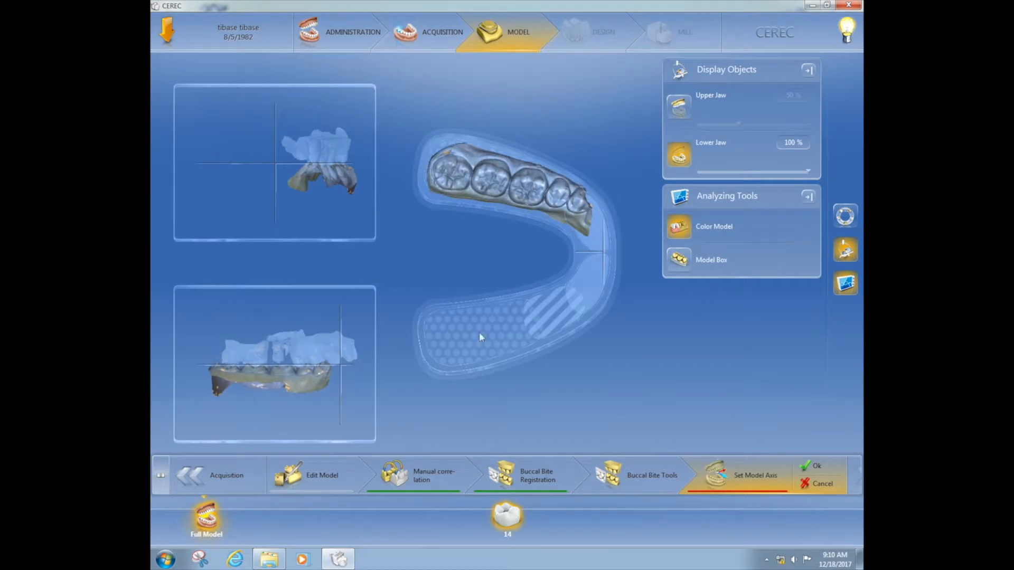
left_click(812, 468)
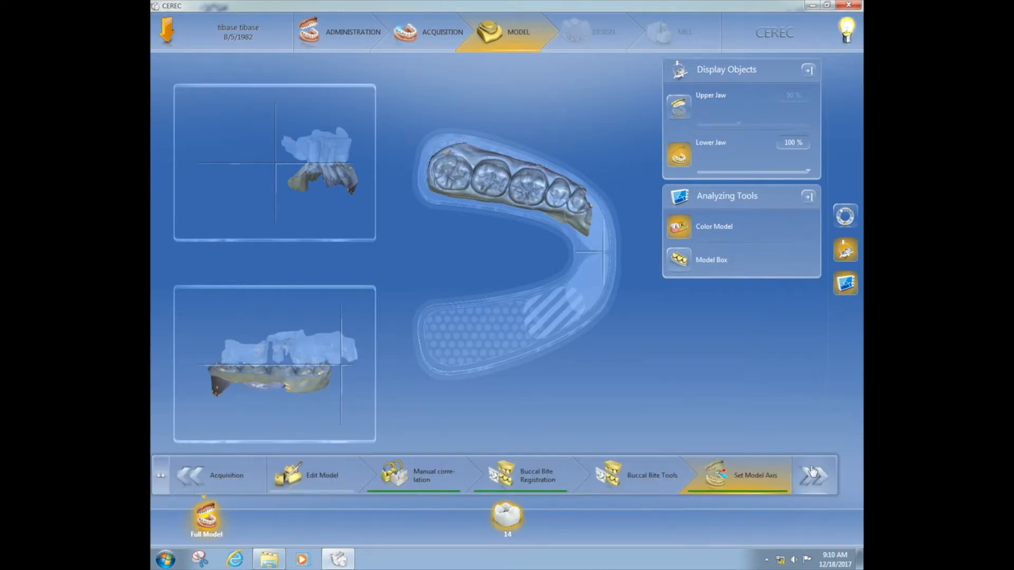
left_click(813, 478)
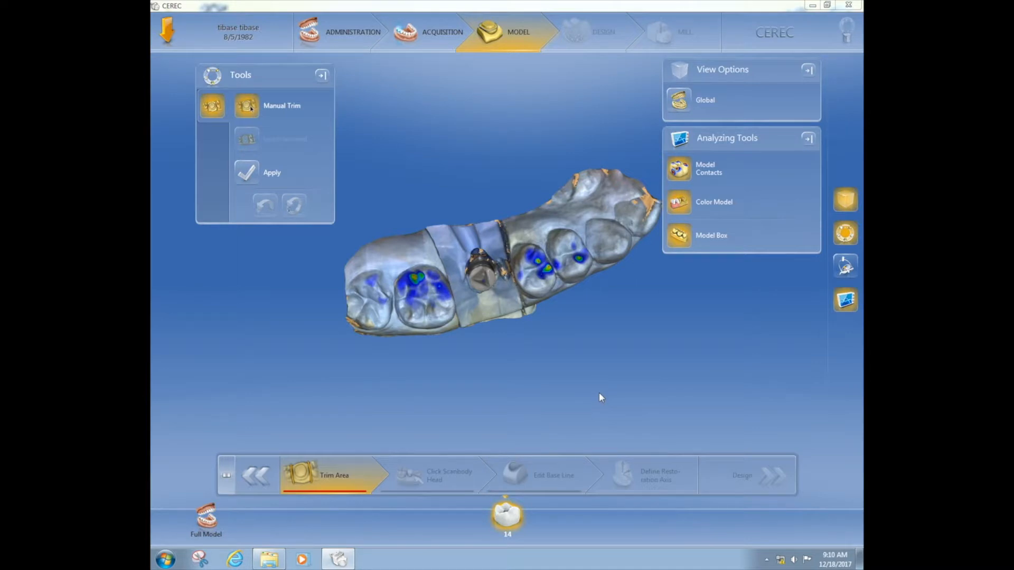
Draw a trim line across the model just distal to the scanbody segment and cut away the two molars behind it
mouse_move(597, 391)
middle_mouse_down()
mouse_move(585, 369)
mouse_move(590, 379)
middle_mouse_up()
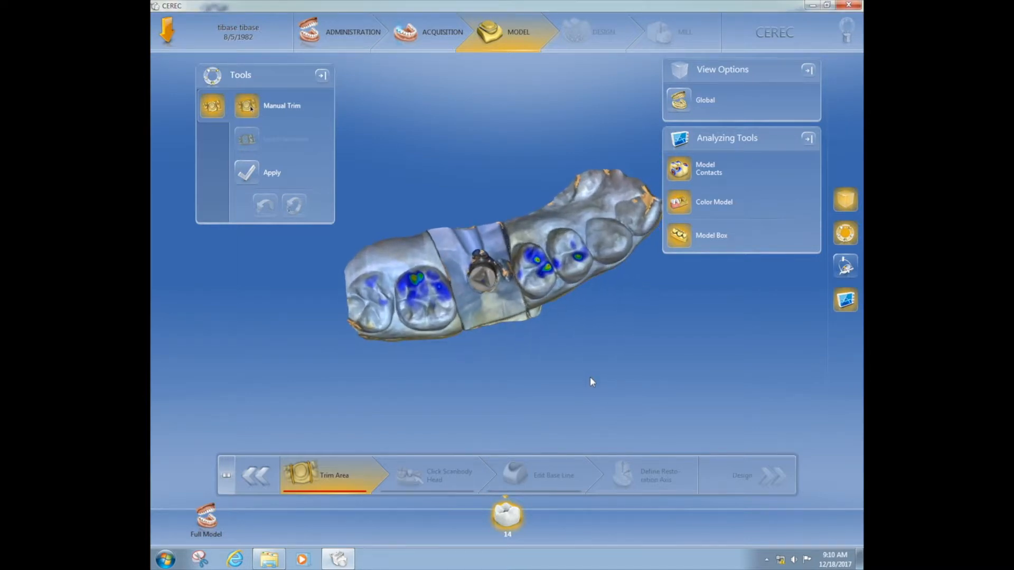
scroll(591, 378, "up", 8)
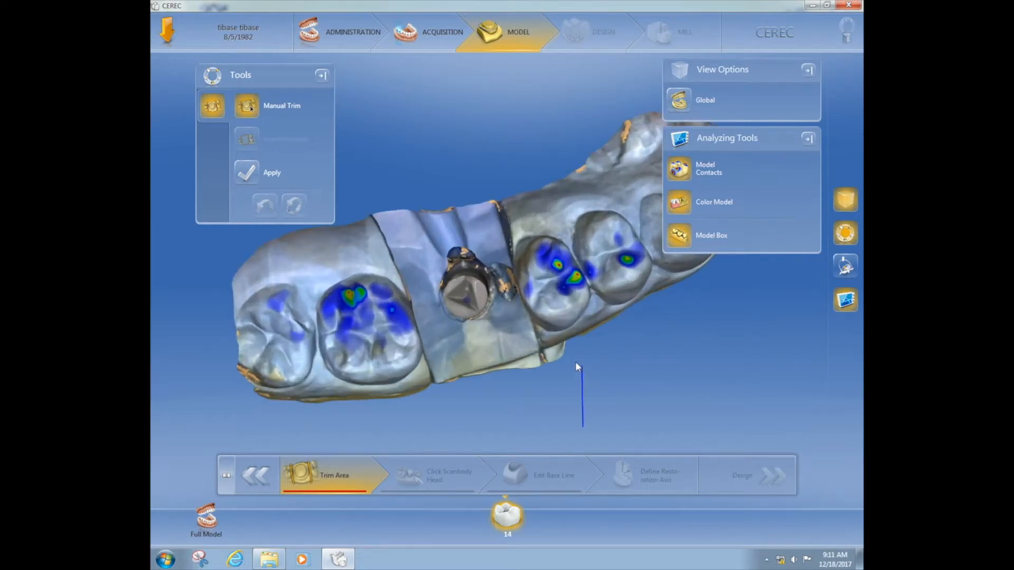
middle_click_drag(476, 372, 471, 372)
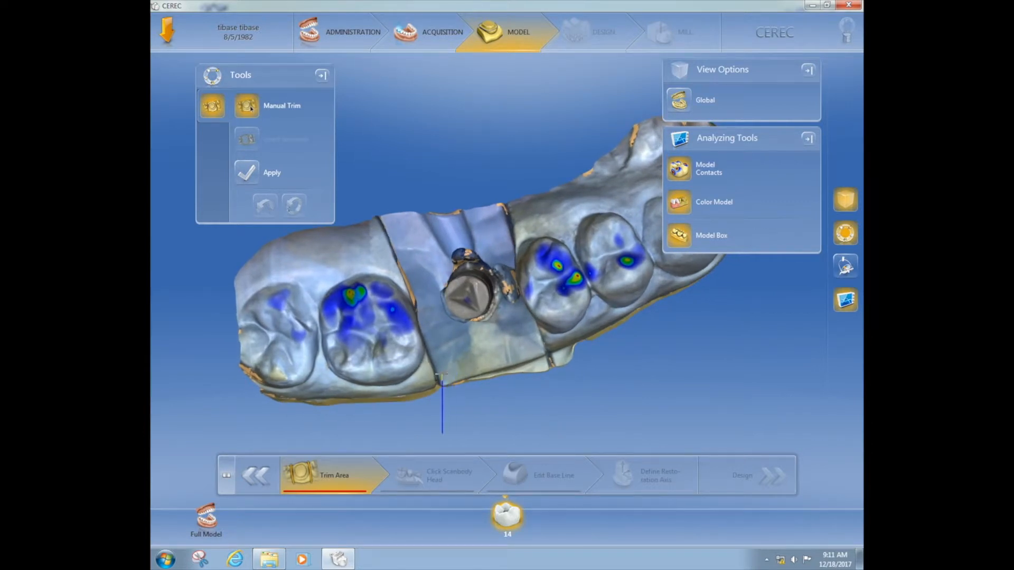
left_click(442, 376)
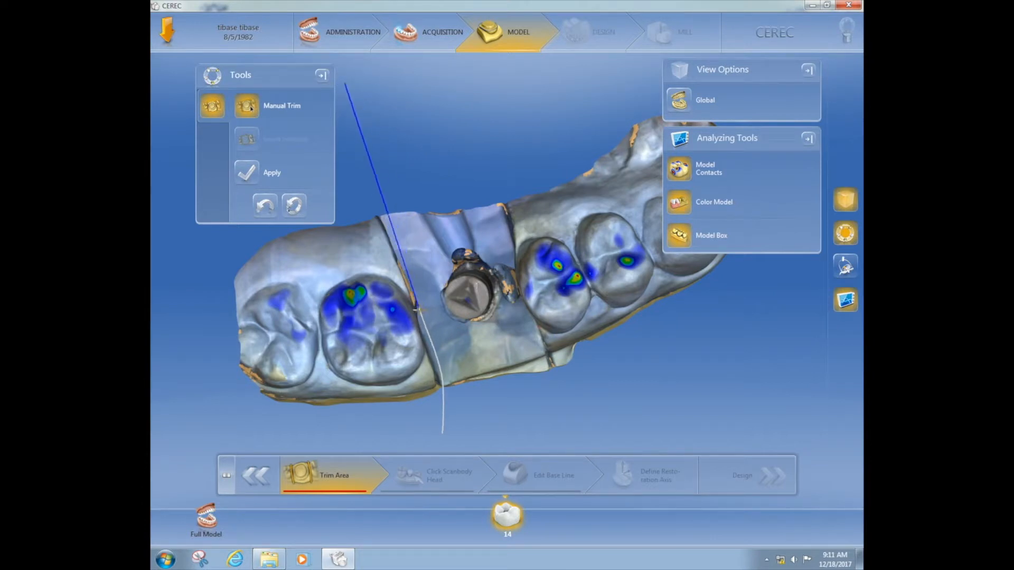
double_click(418, 309)
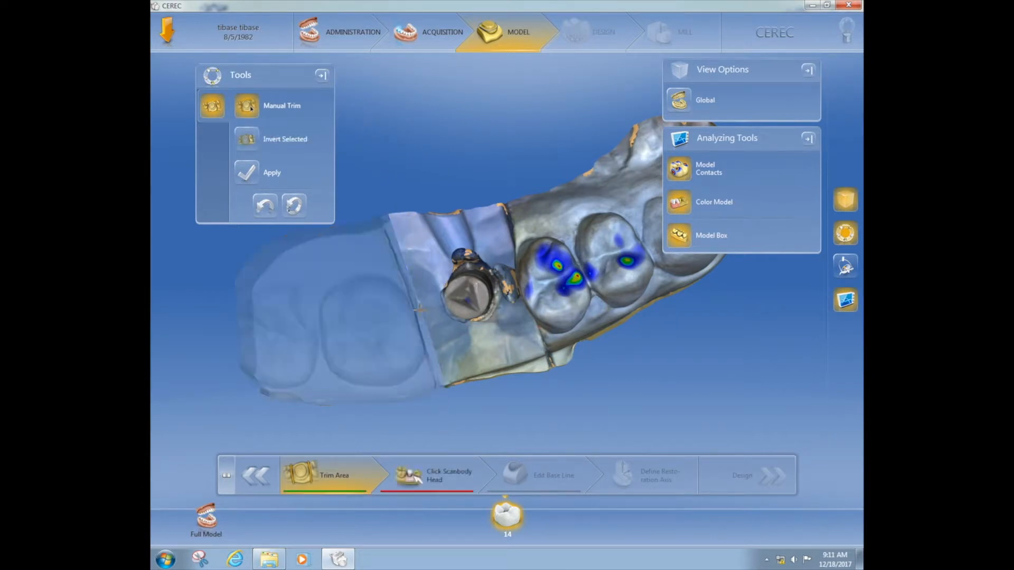
Trim along the mesial edge of the scanbody segment, switch the kept side to the scanbody, and apply the trim
mouse_move(548, 339)
left_mouse_down()
mouse_move(564, 329)
mouse_move(563, 339)
left_mouse_up()
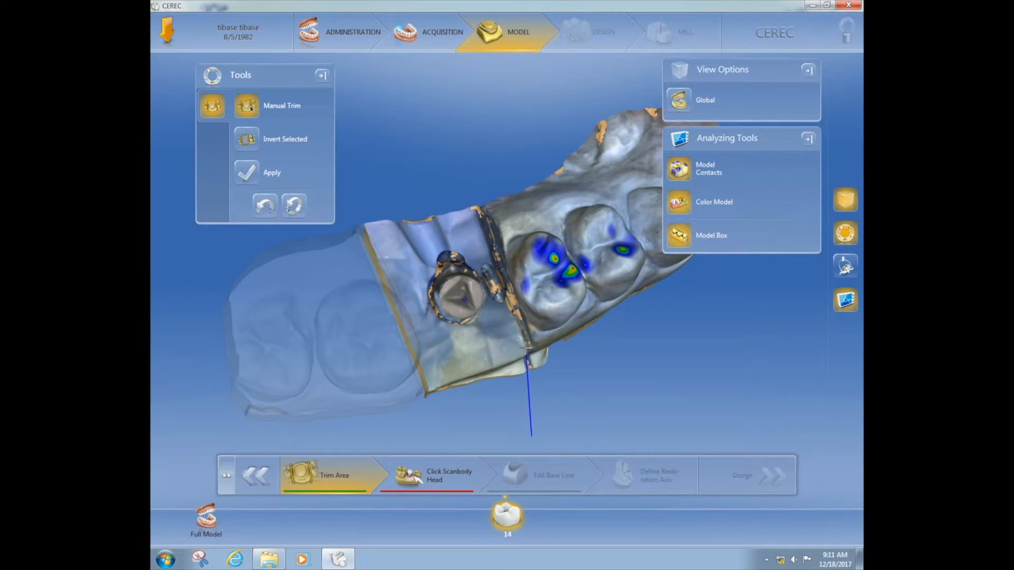
left_click(526, 349)
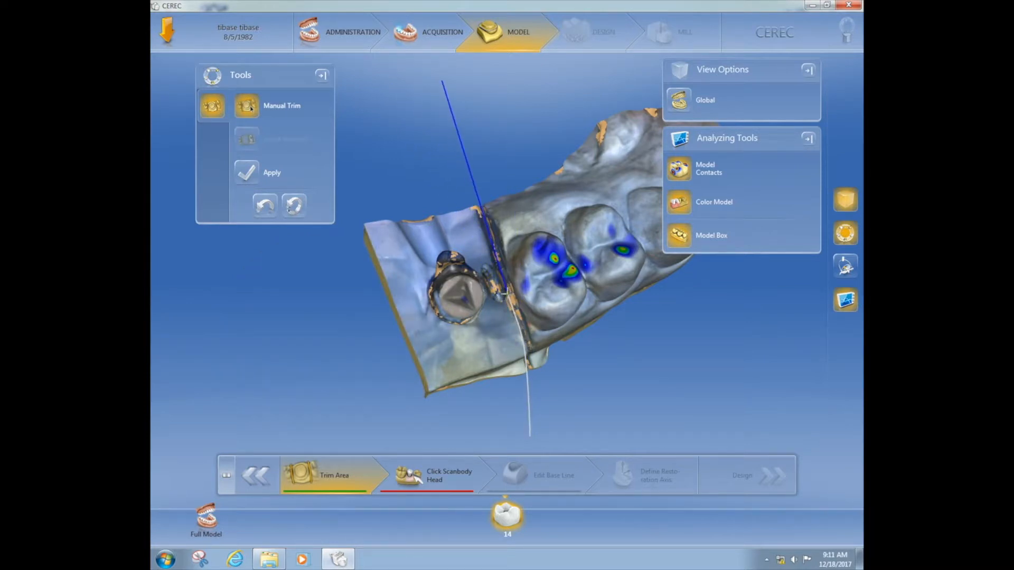
left_click(530, 436)
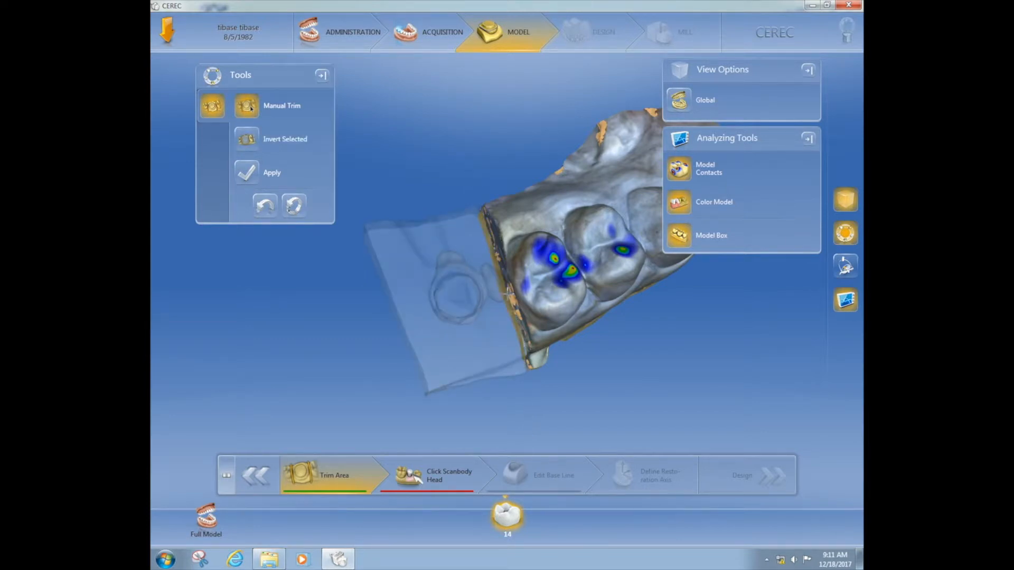
double_click(464, 297)
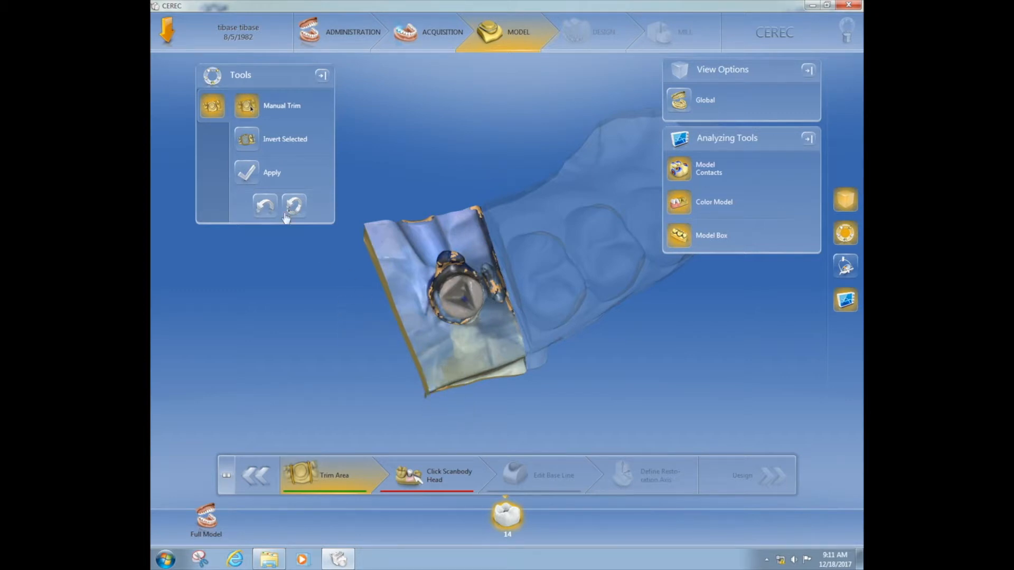
left_click(246, 171)
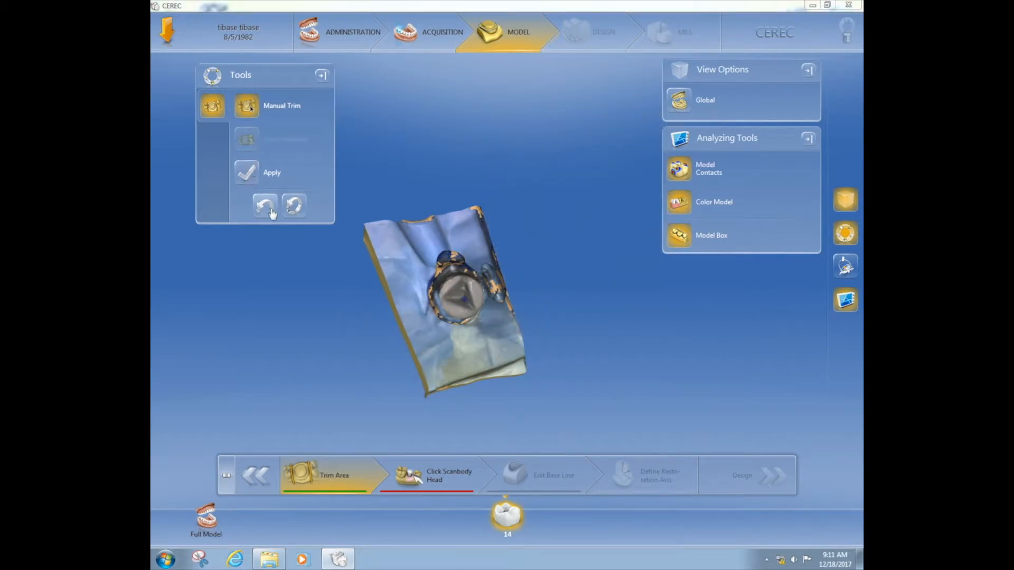
Move on to scanbody detection and mark the head of the scanbody on the trimmed segment
left_click_drag(341, 312, 337, 278)
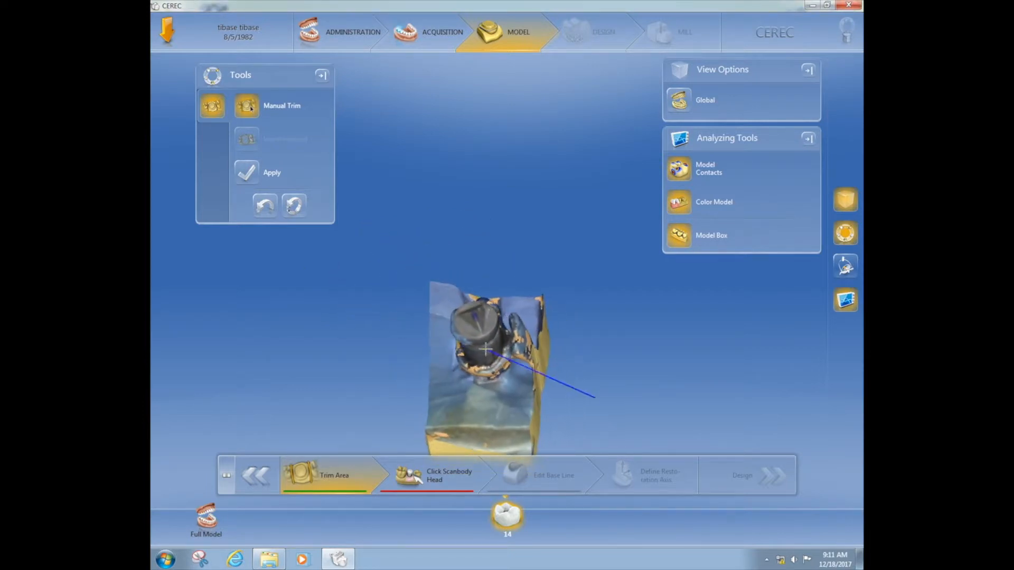
left_click_drag(601, 376, 572, 376)
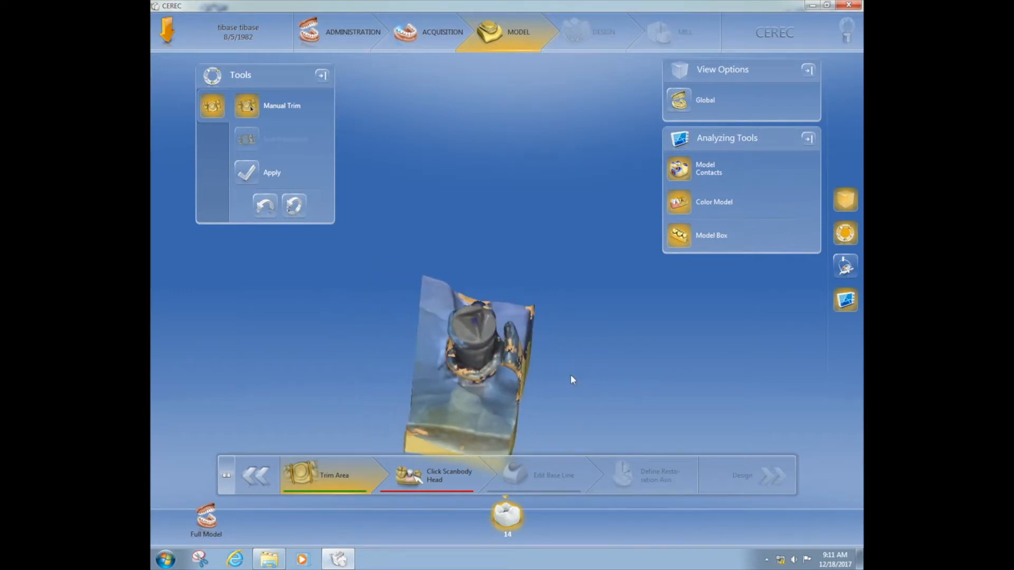
left_click(451, 482)
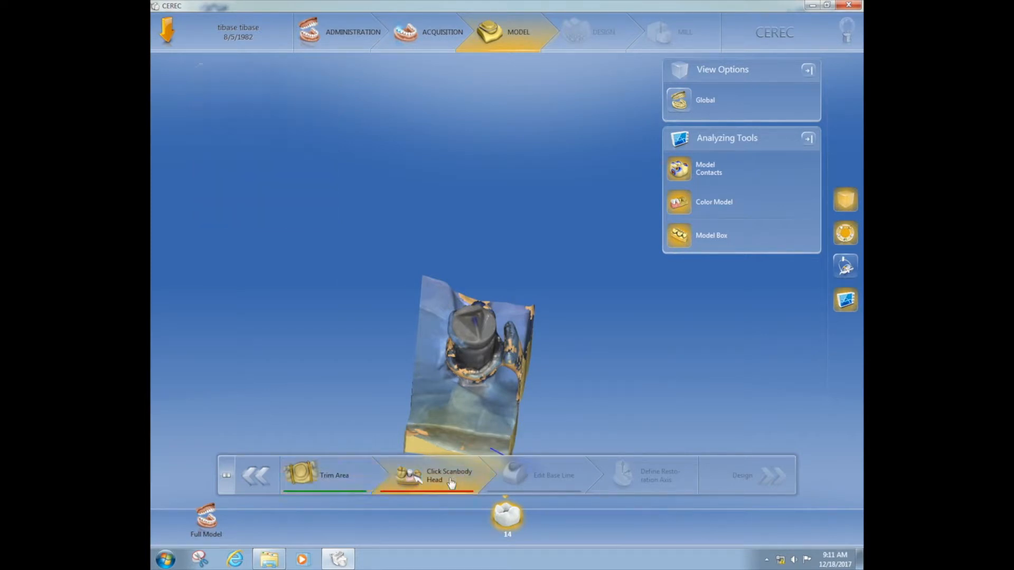
left_click_drag(470, 347, 466, 379)
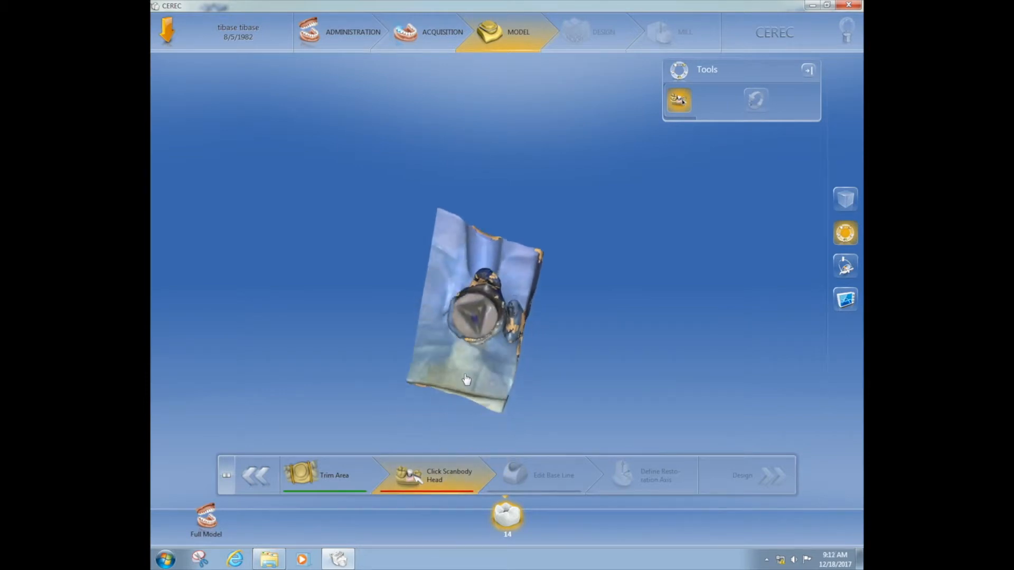
left_click(475, 318)
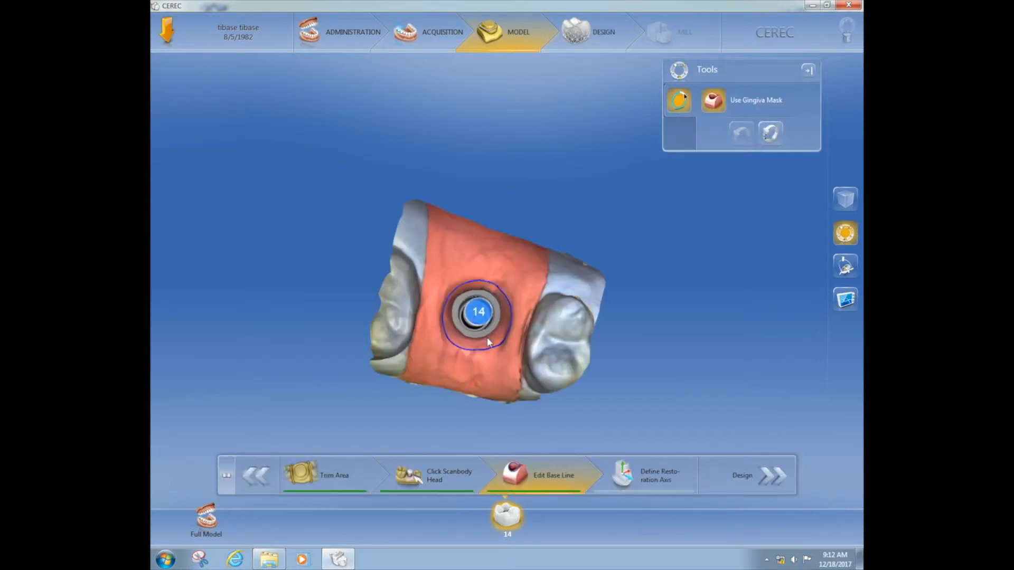
Redraw the buccal part of the base line around the Ti base slightly farther out on the gingiva mask
mouse_move(516, 394)
left_mouse_down()
mouse_move(522, 341)
mouse_move(535, 344)
mouse_move(523, 373)
mouse_move(537, 372)
mouse_move(504, 380)
left_mouse_up()
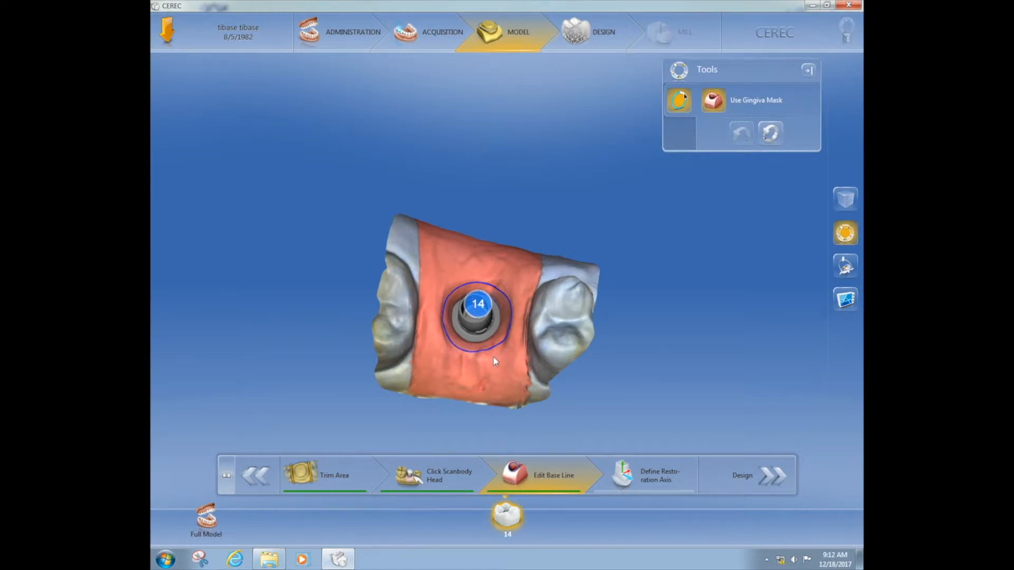
middle_click_drag(493, 356, 498, 335)
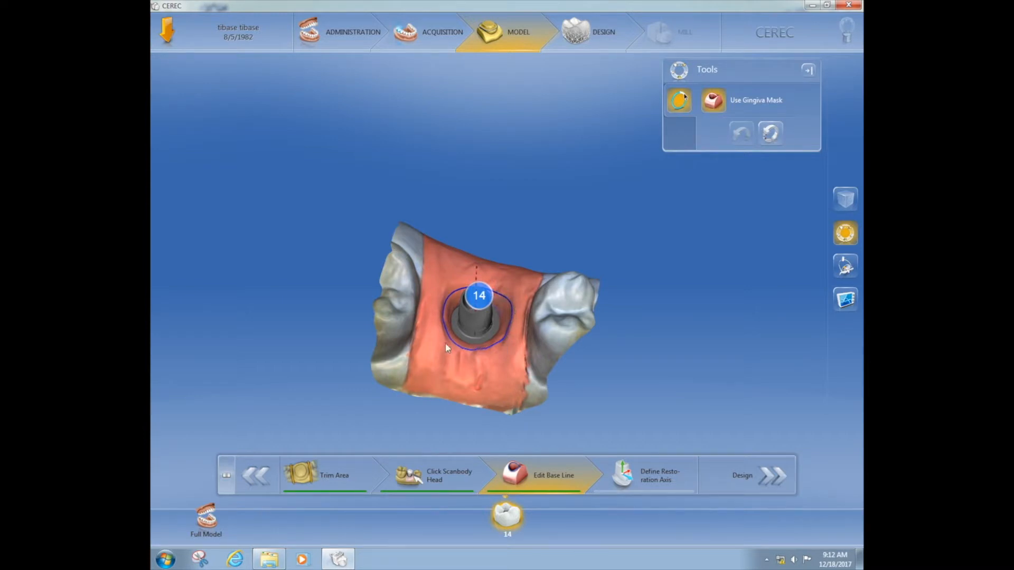
middle_click_drag(434, 340, 436, 370)
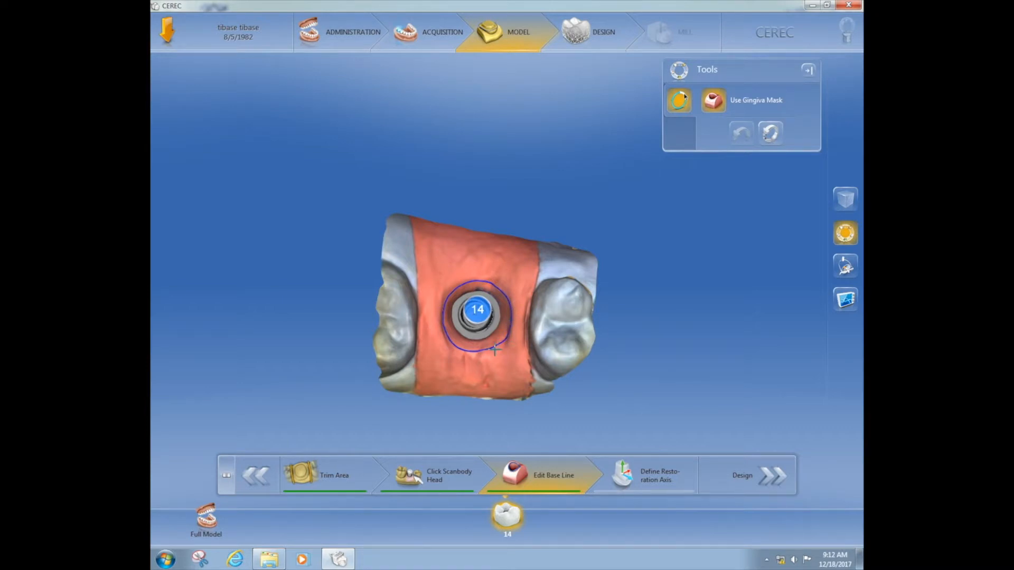
mouse_move(494, 349)
left_mouse_down()
mouse_move(495, 307)
mouse_move(480, 330)
mouse_move(490, 330)
left_mouse_up()
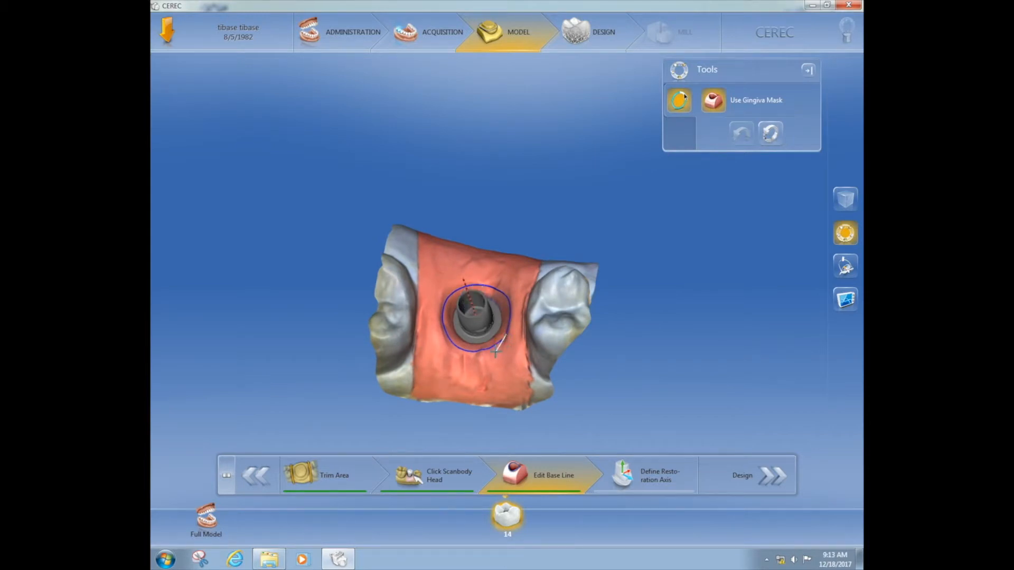
mouse_move(495, 353)
left_mouse_down()
mouse_move(455, 351)
mouse_move(439, 309)
mouse_move(451, 286)
mouse_move(481, 283)
mouse_move(502, 256)
mouse_move(511, 296)
left_mouse_up()
double_click(482, 284)
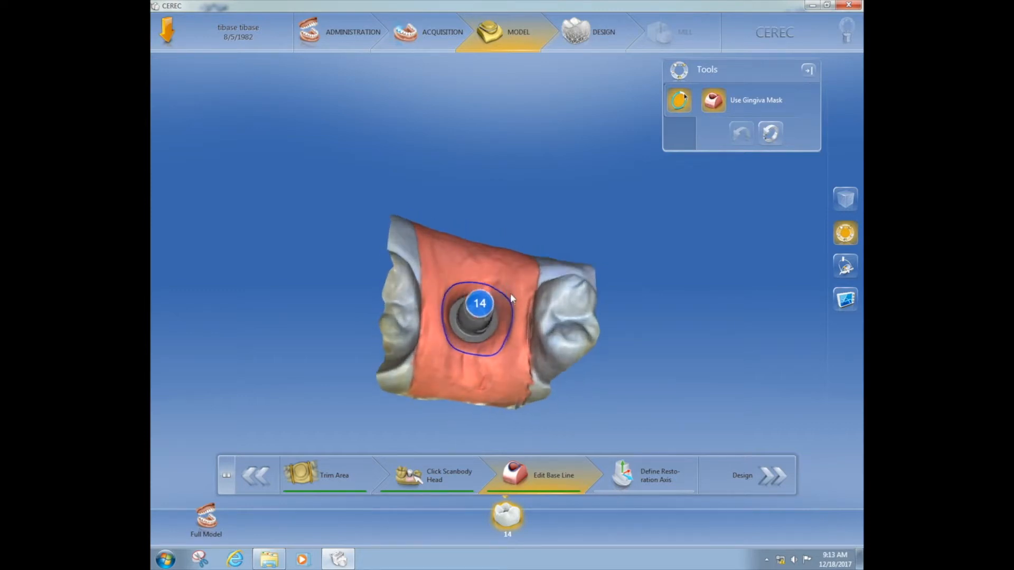
Widen the palatal and mesial part of the base line around implant 14 and check it from the occlusal and side views
left_click(477, 281)
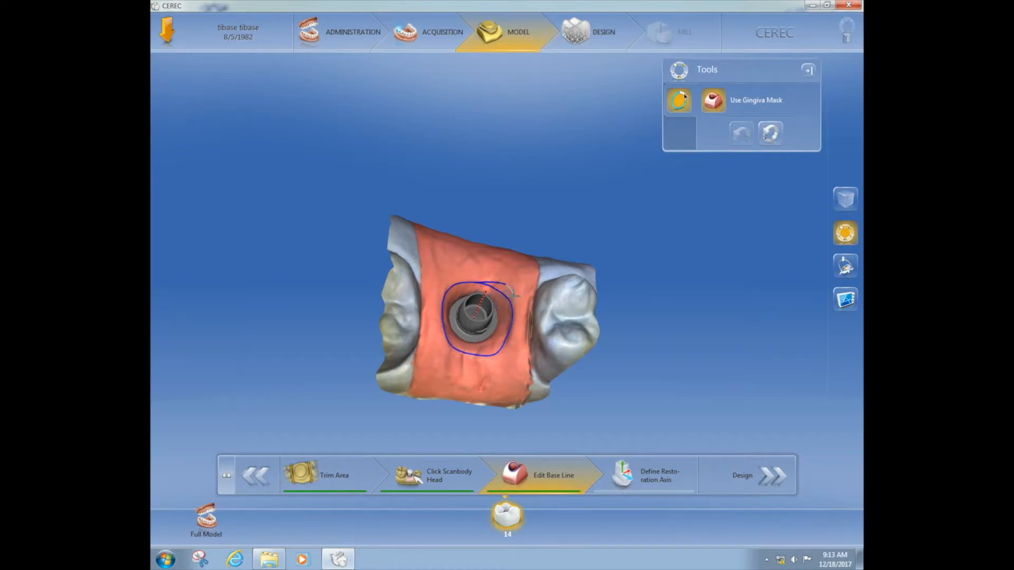
double_click(513, 314)
mouse_move(515, 331)
left_mouse_down()
mouse_move(518, 297)
mouse_move(510, 297)
mouse_move(504, 345)
left_mouse_up()
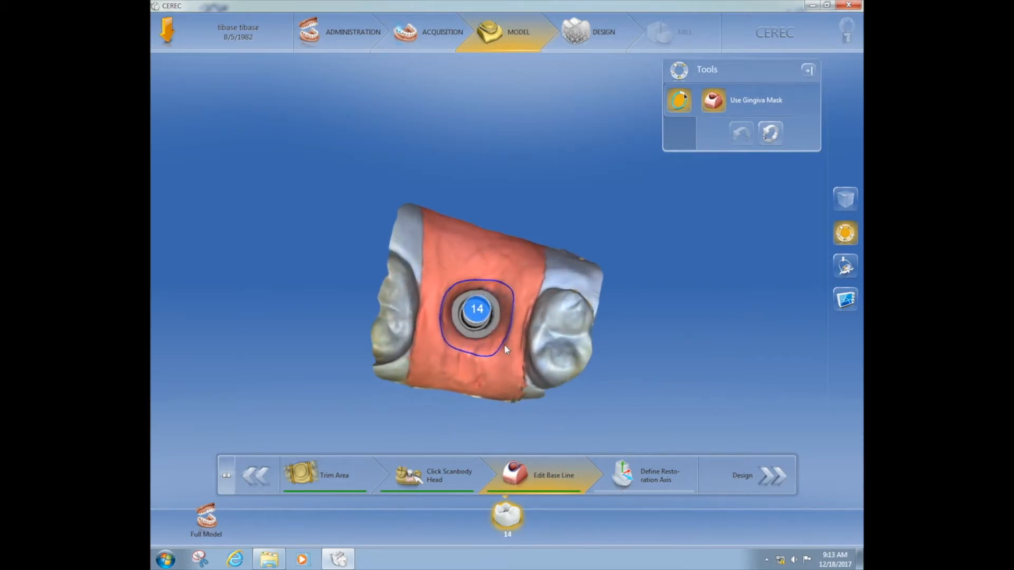
mouse_move(504, 347)
left_mouse_down()
mouse_move(506, 327)
mouse_move(505, 353)
left_mouse_up()
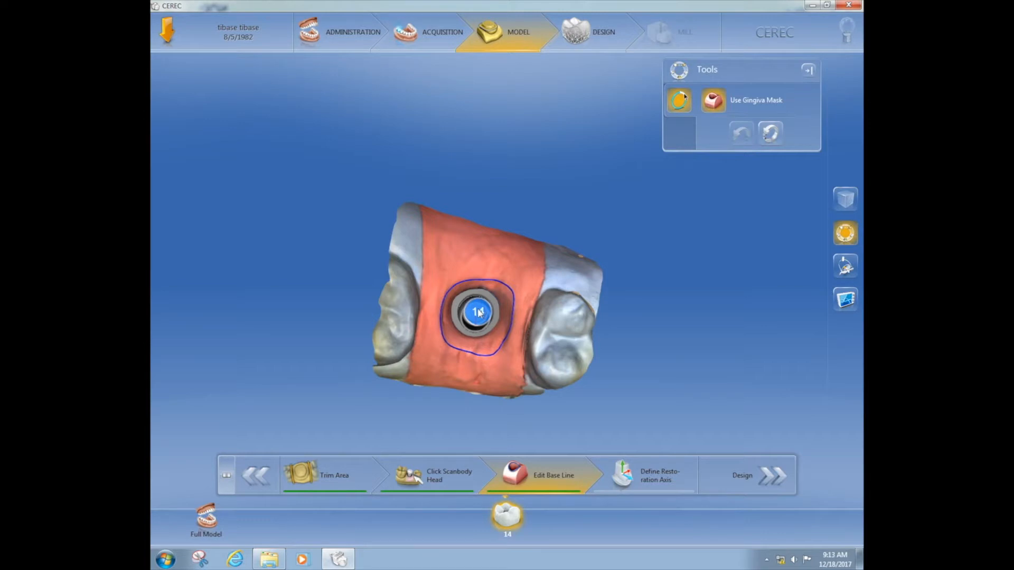
left_click_drag(501, 352, 507, 265)
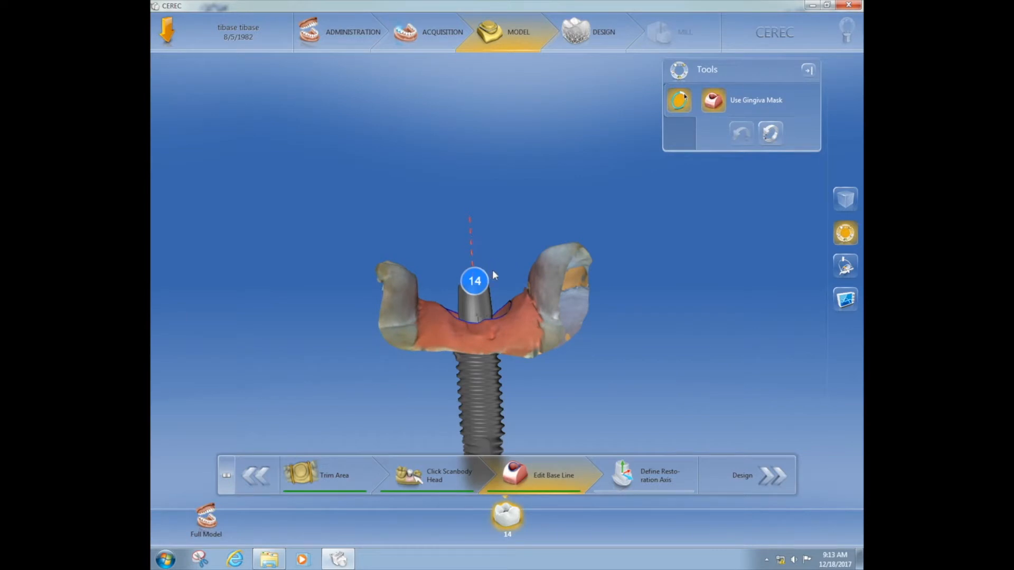
left_click_drag(499, 293, 500, 364)
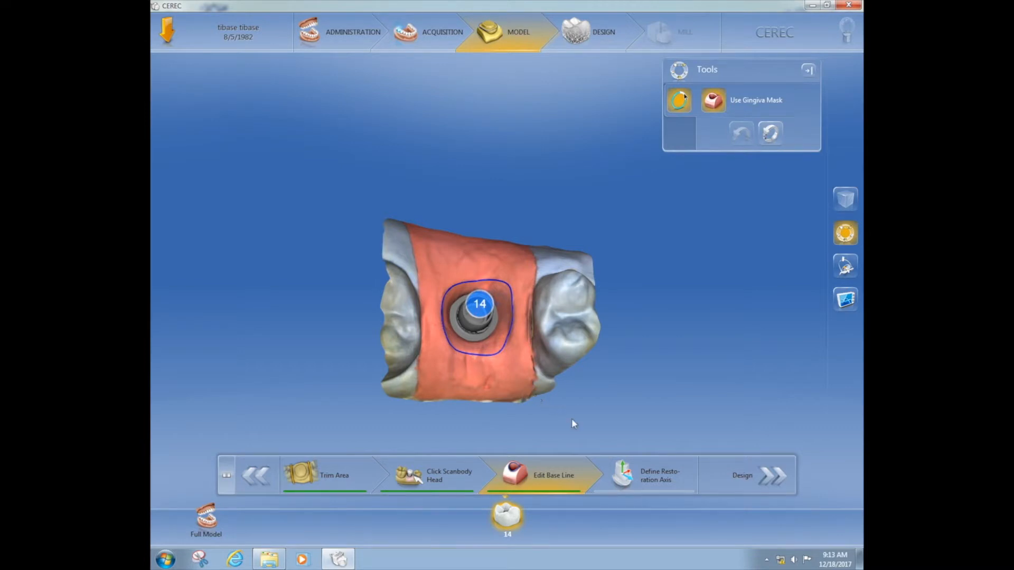
Start defining the restoration axis and compare it with the implant's screw axis from the distal and buccal sides
left_click(645, 475)
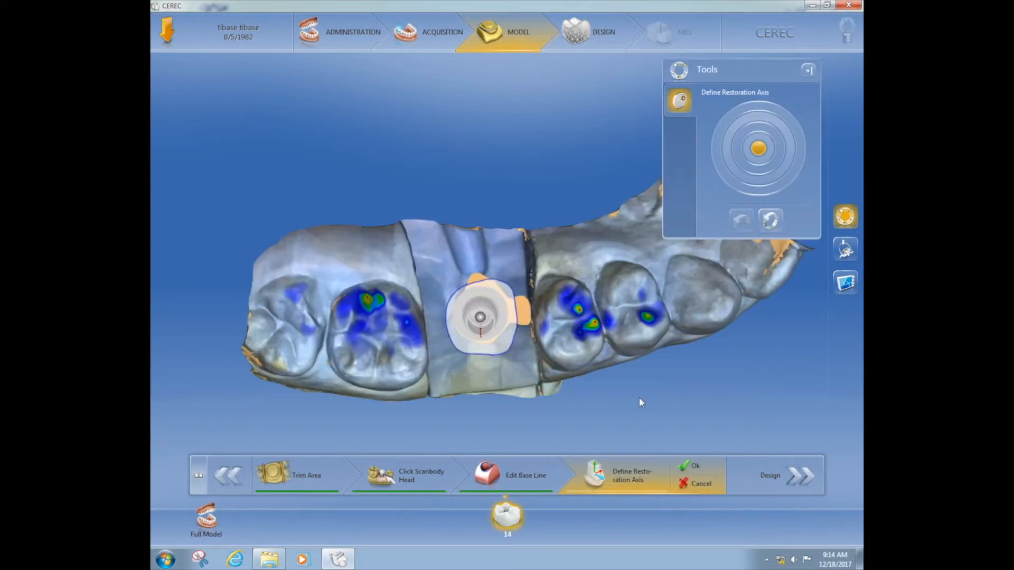
middle_click_drag(499, 397, 572, 299)
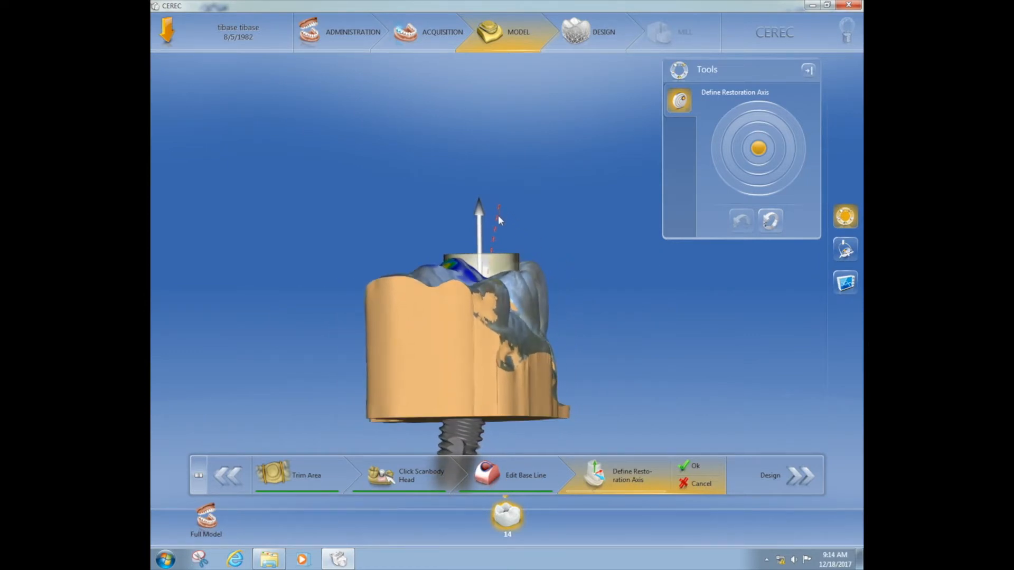
middle_click_drag(483, 300, 403, 302)
middle_click_drag(587, 320, 535, 297)
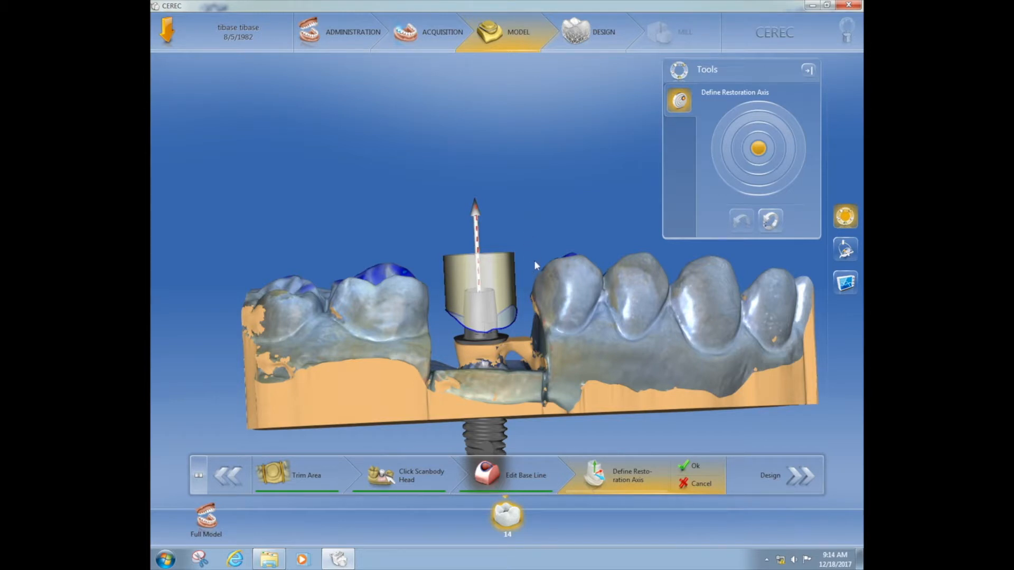
middle_click_drag(409, 308, 446, 327)
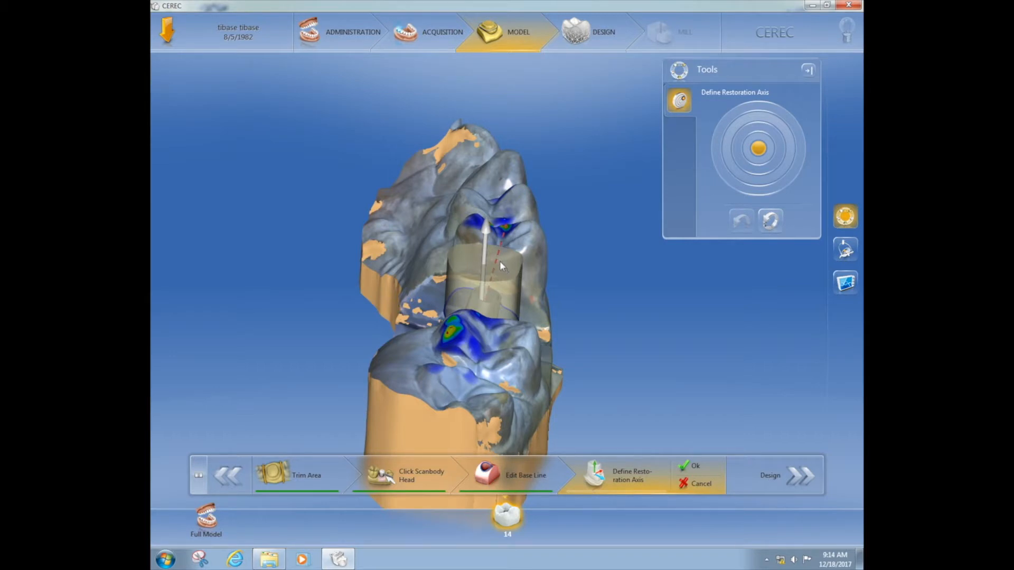
middle_click_drag(463, 368, 468, 348)
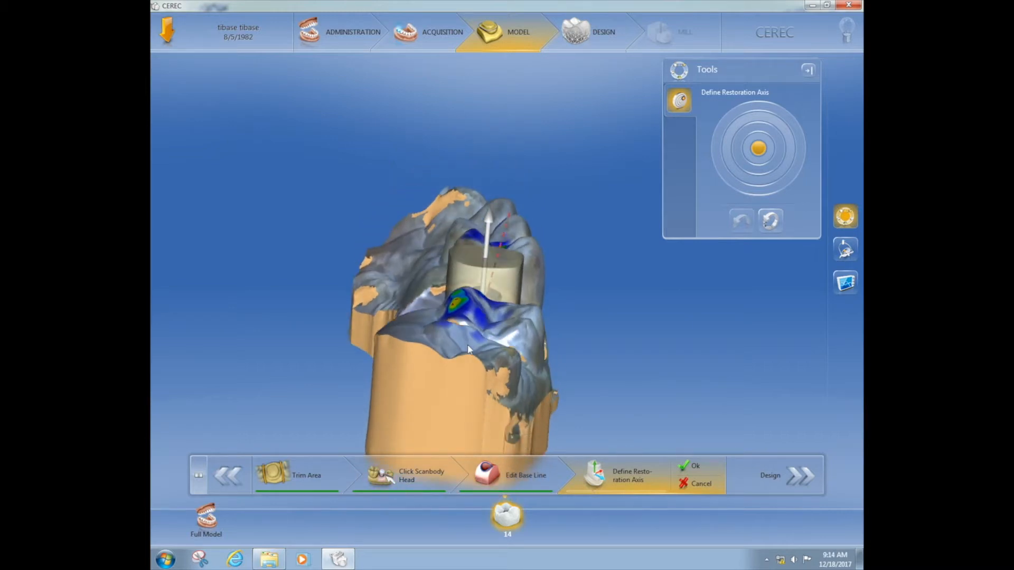
middle_click_drag(468, 345, 384, 330)
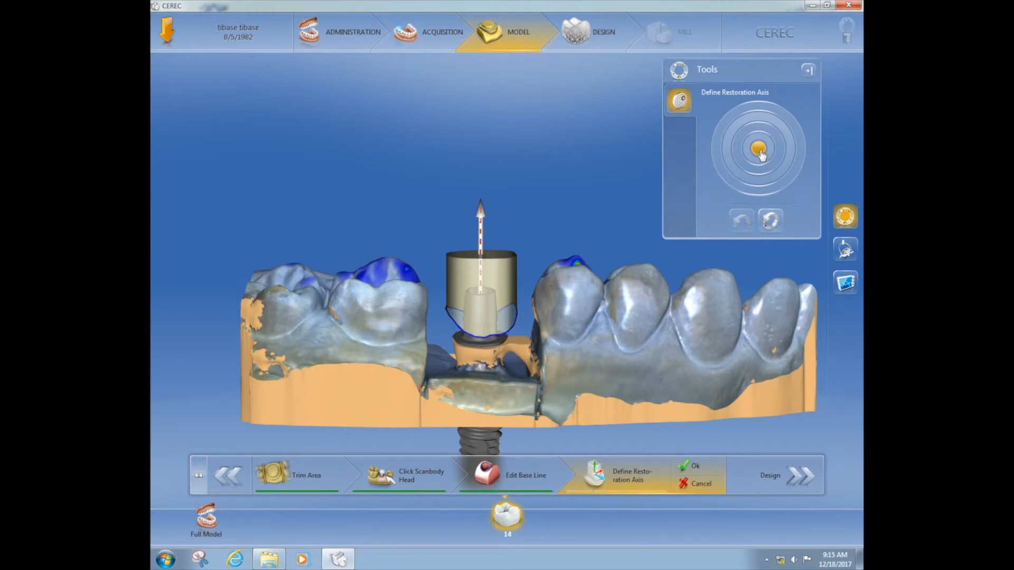
Fine-tune the tilt of the restoration axis for tooth 14, checking it against the neighbouring teeth from the distal, buccal and occlusal sides
mouse_move(761, 154)
left_mouse_down()
mouse_move(762, 167)
mouse_move(759, 159)
left_mouse_up()
left_click_drag(485, 357, 575, 343)
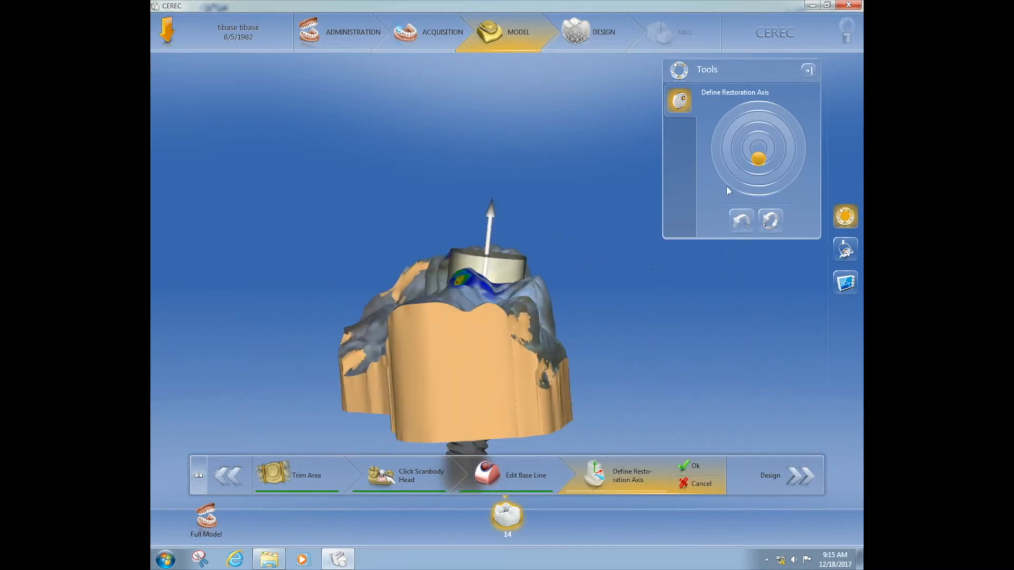
left_click_drag(761, 161, 761, 158)
left_click_drag(546, 364, 445, 378)
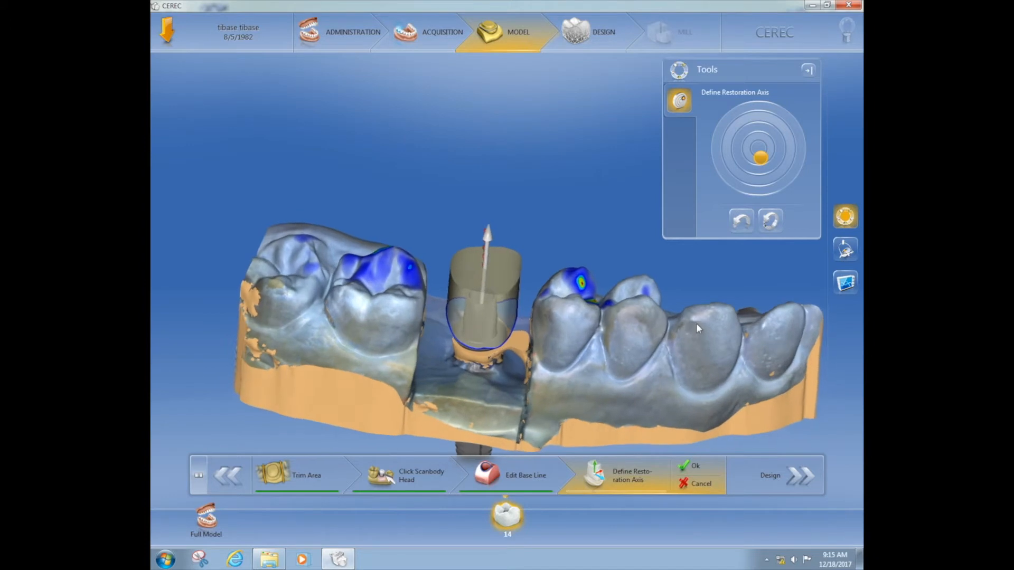
left_click_drag(766, 160, 764, 162)
left_click_drag(591, 333, 597, 294)
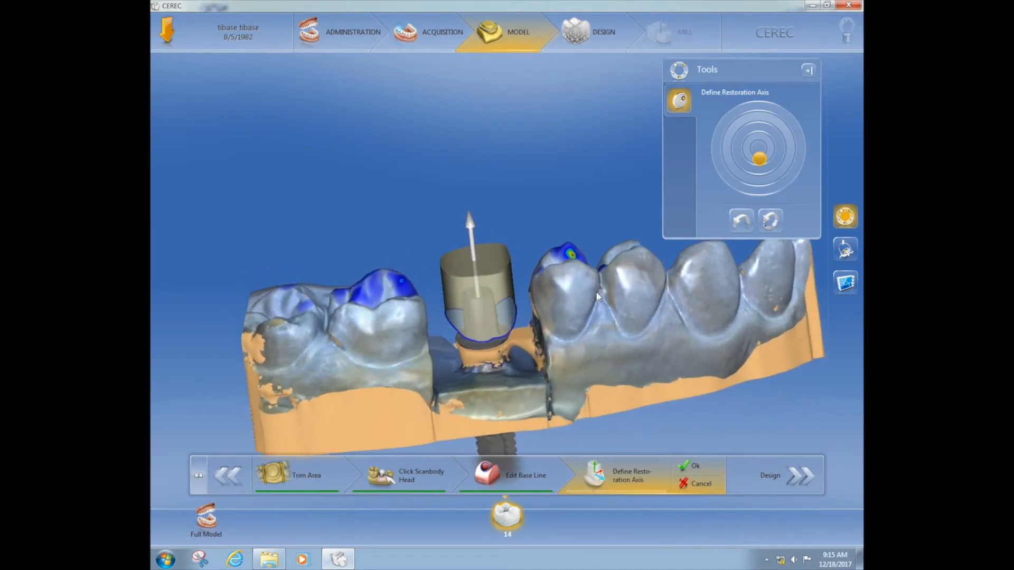
left_click_drag(367, 344, 365, 305)
middle_click_drag(528, 310, 541, 274)
middle_click_drag(444, 370, 421, 370)
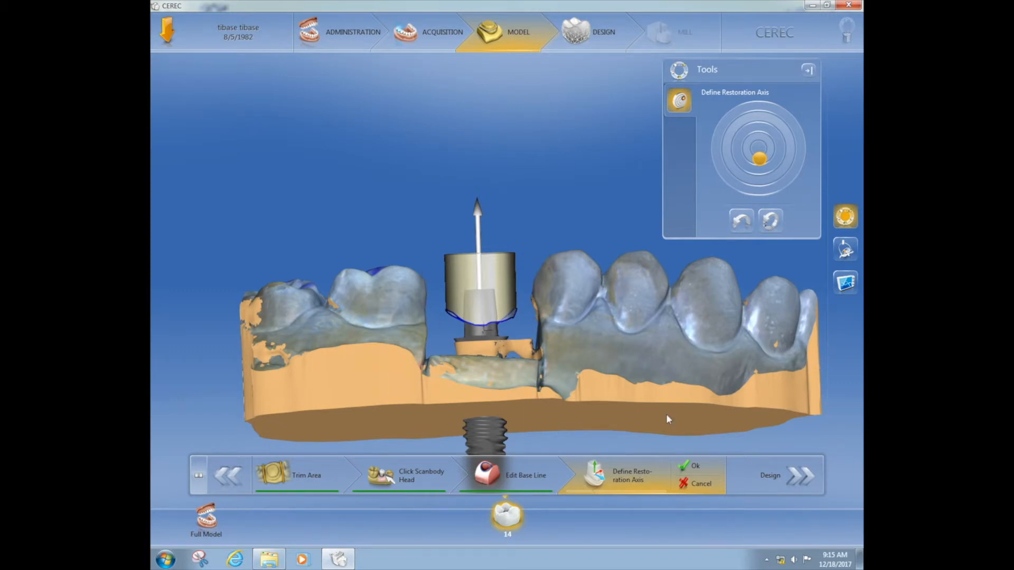
Move on to the design phase and set the Gingival Placement Pressure to 300 µm in the restoration parameters
left_click(770, 479)
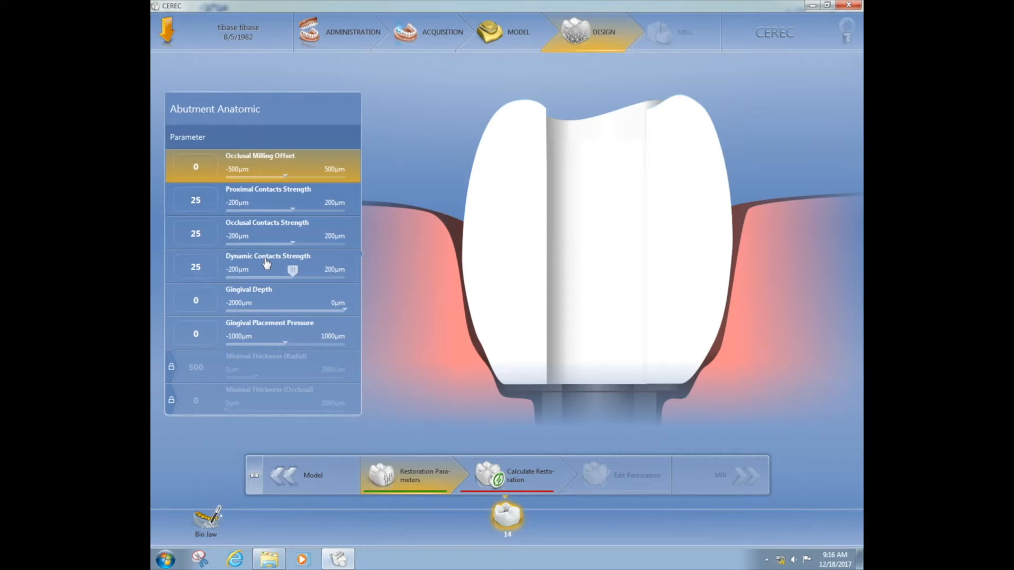
left_click(286, 340)
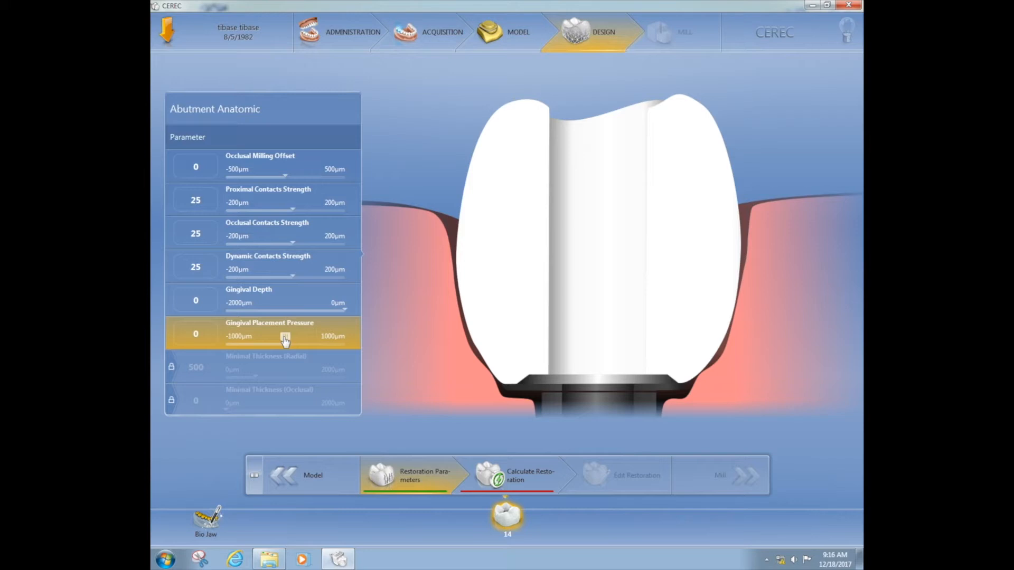
left_click_drag(285, 341, 304, 344)
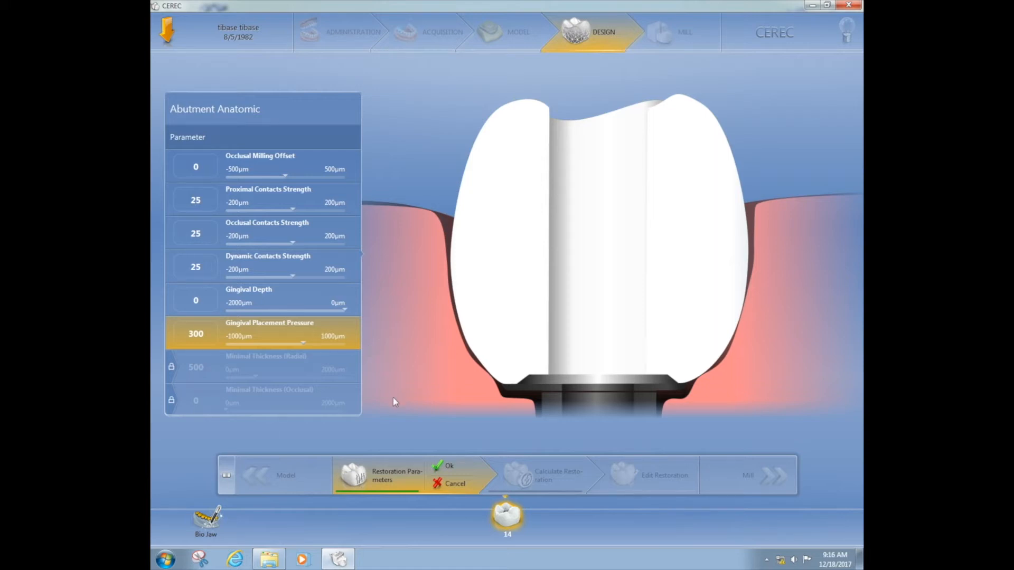
left_click(445, 466)
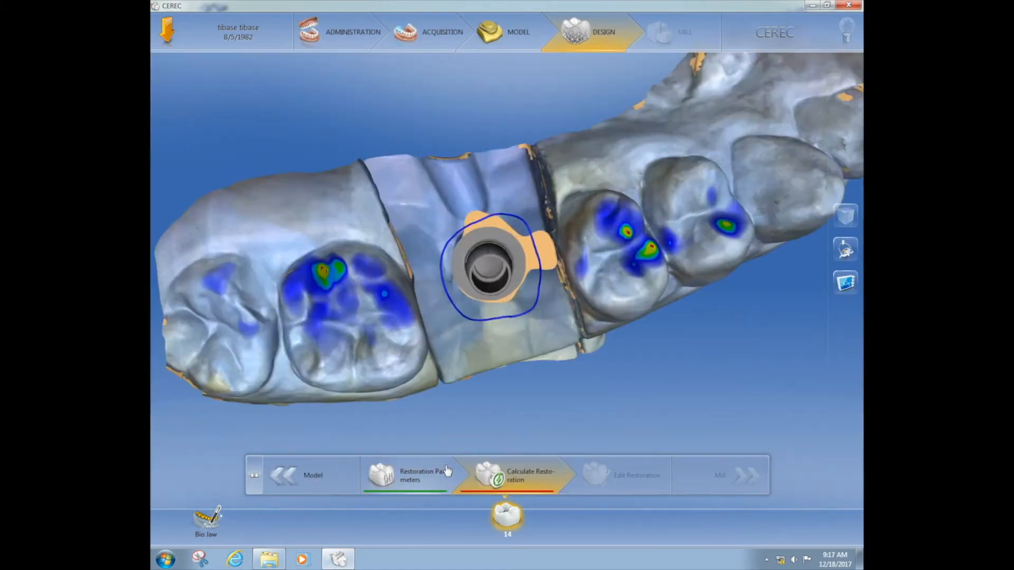
Check the base line around the Ti base up close and calculate the restoration for tooth 14
left_click_drag(249, 335, 338, 246)
left_click_drag(424, 179, 443, 154)
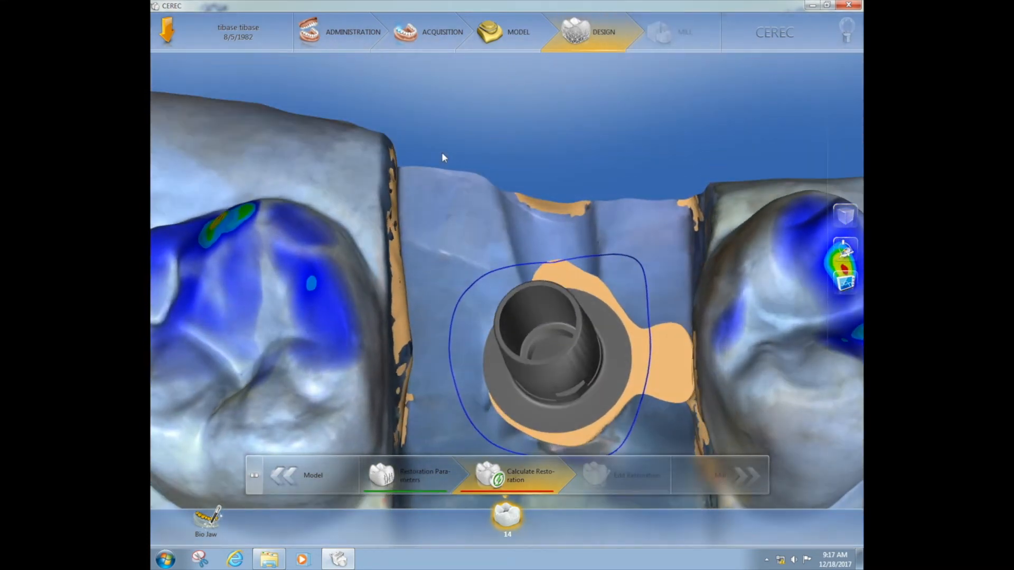
left_click_drag(593, 208, 609, 234)
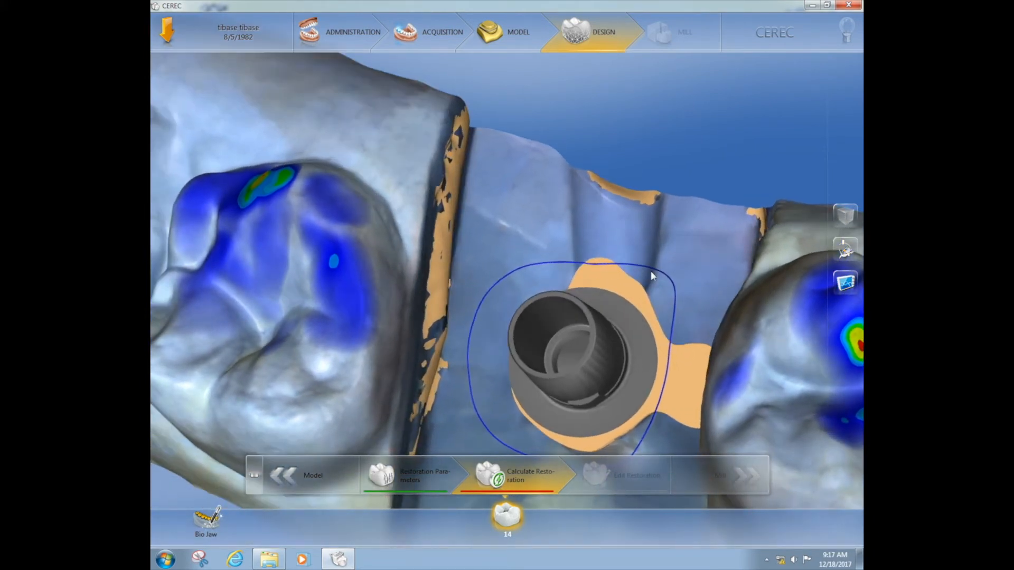
left_click(529, 479)
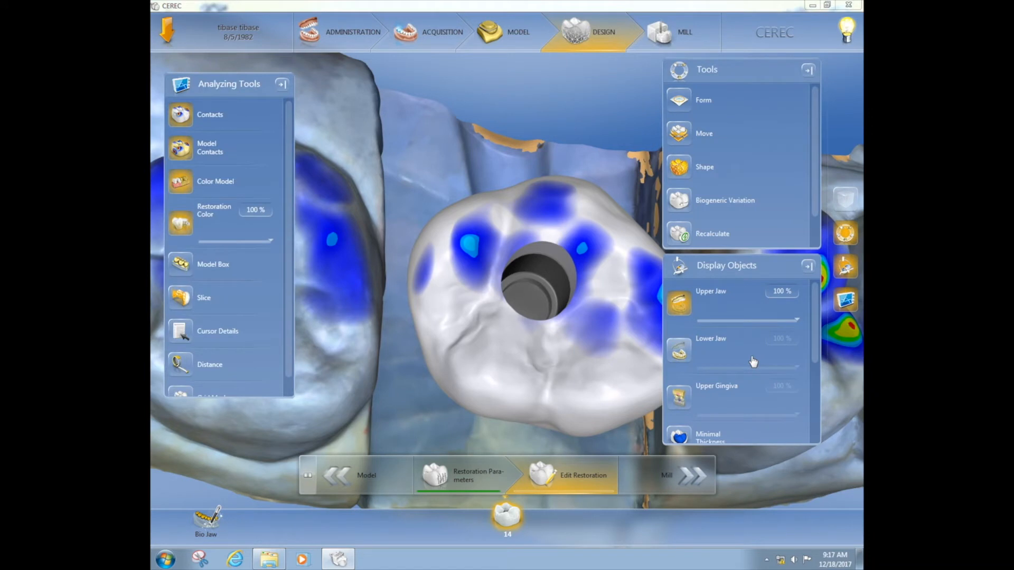
Clear the Tools, Display Objects and Analyzing Tools panels from the view and look straight down the crown's screw channel
left_click(808, 71)
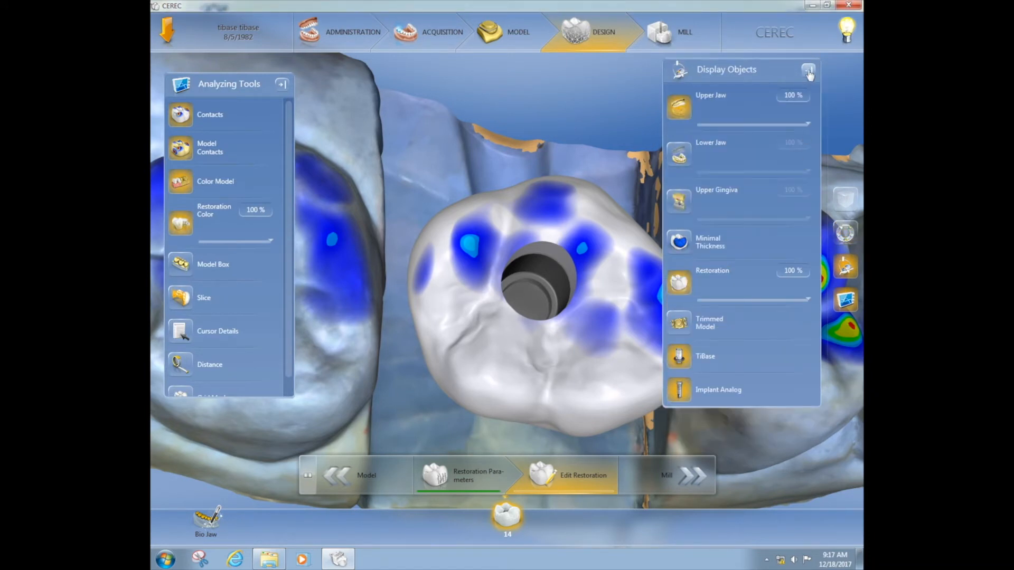
left_click(809, 71)
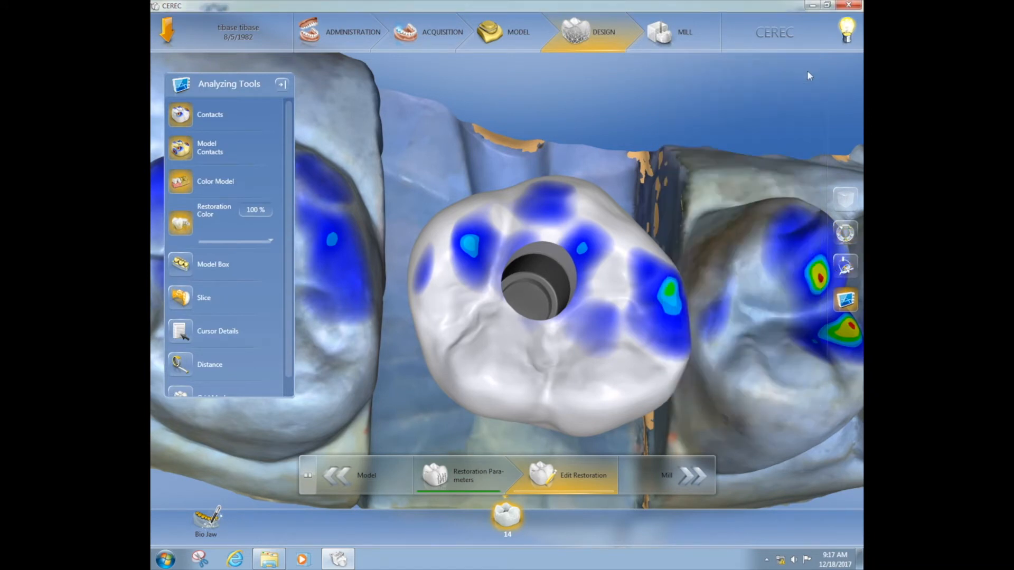
left_click(282, 86)
left_click_drag(435, 114, 455, 169)
left_click_drag(253, 290, 249, 240)
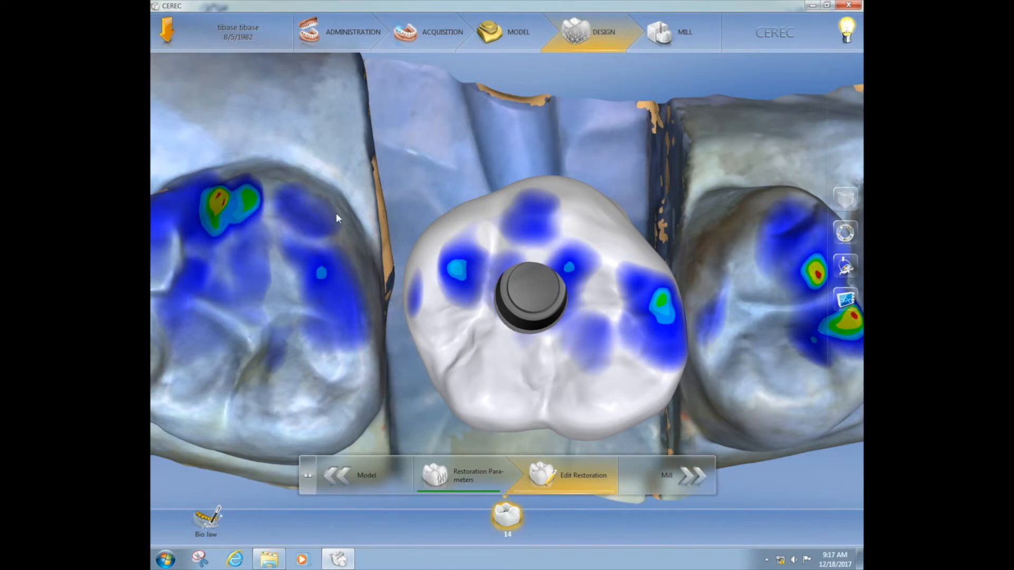
Shift the crown slightly distally with Position and Rotate and enlarge it overall with Scale to close the gaps to its neighbours
left_click(844, 237)
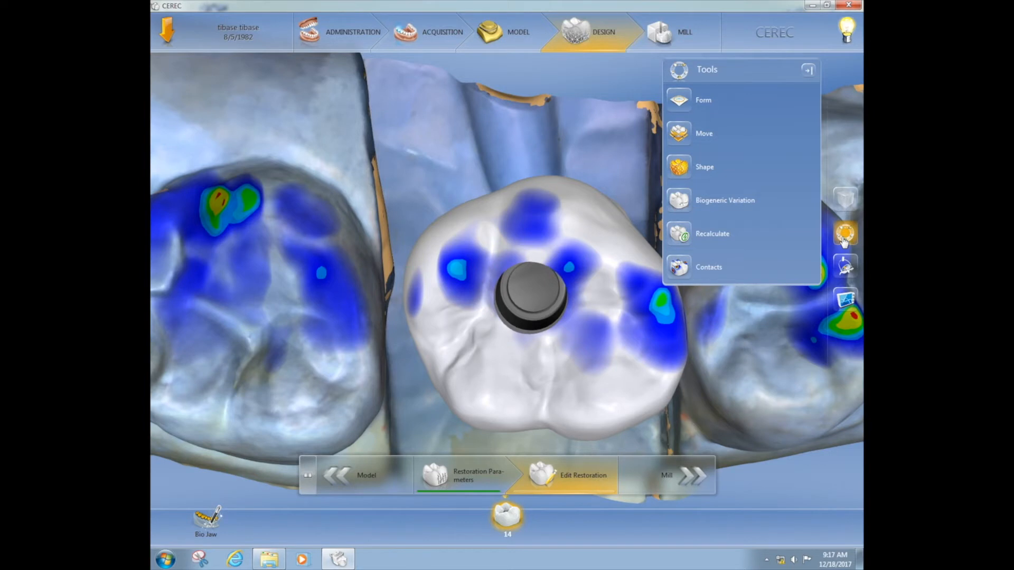
left_click(678, 136)
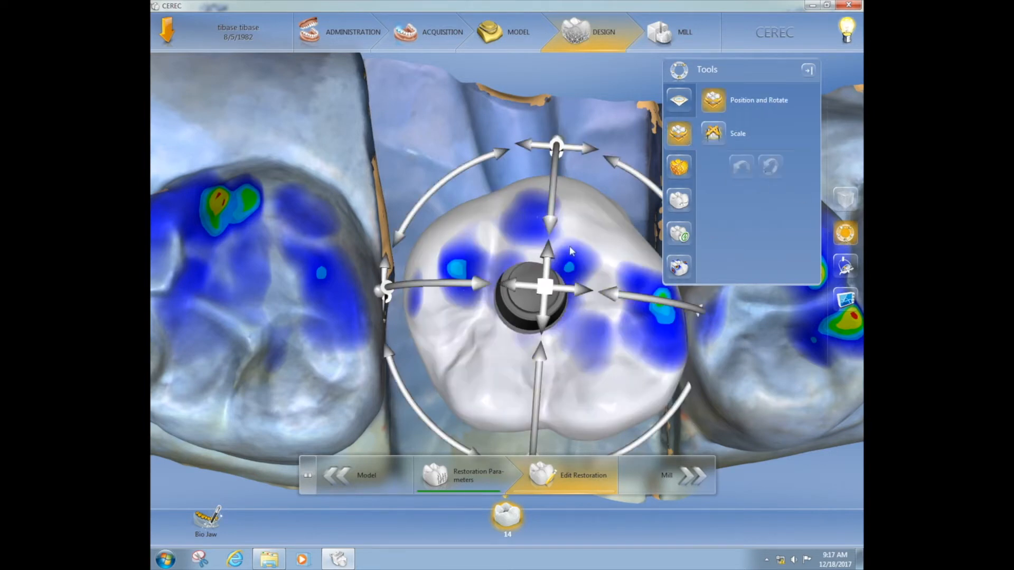
left_click_drag(516, 284, 498, 285)
left_click(714, 134)
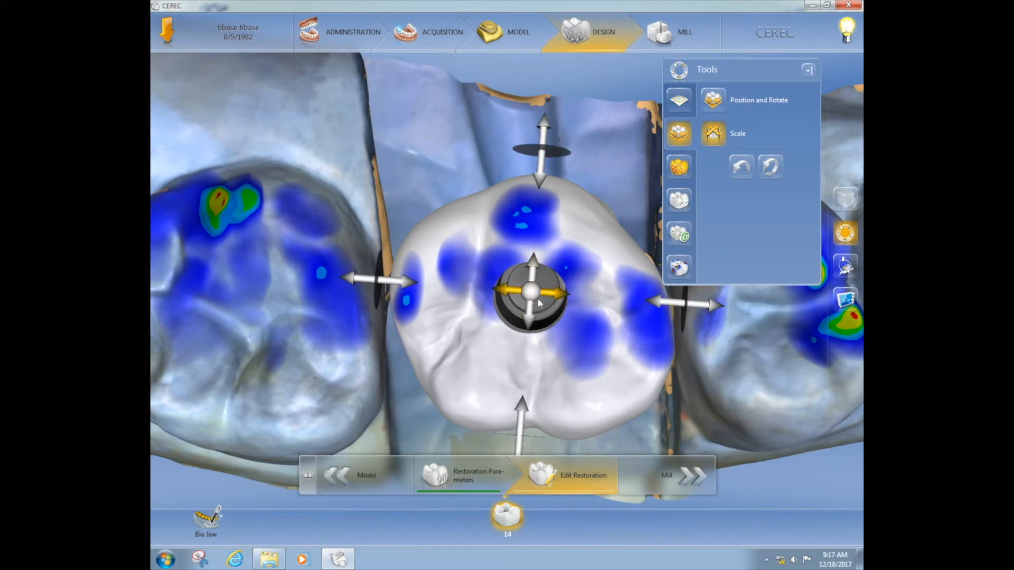
mouse_move(532, 293)
left_mouse_down()
mouse_move(528, 275)
mouse_move(528, 287)
left_mouse_up()
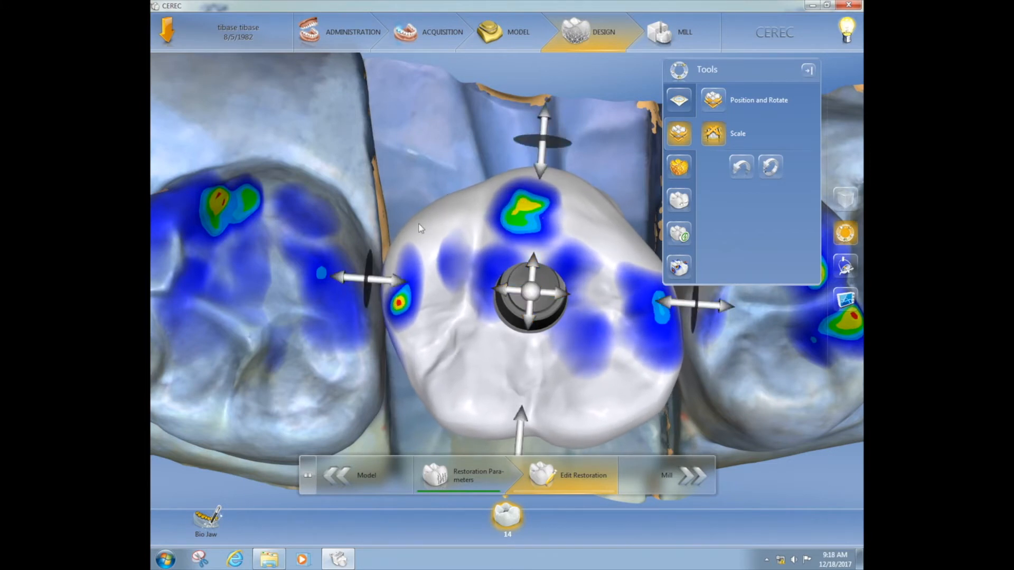
Build up the crown's distal and mesial proximal surfaces toward the neighbouring teeth with the circular 2-Directional Shape tool
left_click(681, 164)
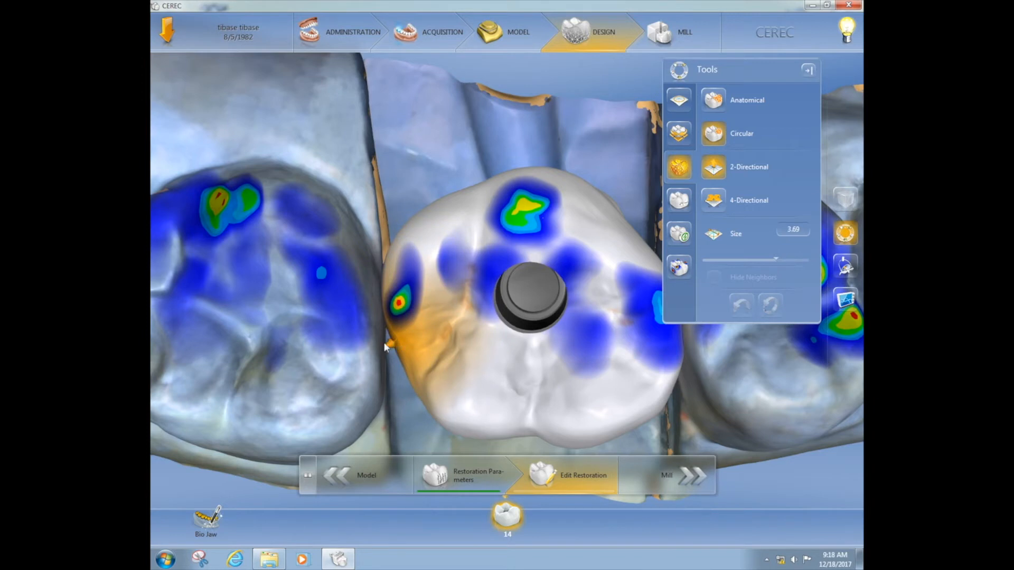
left_click_drag(424, 169, 328, 179)
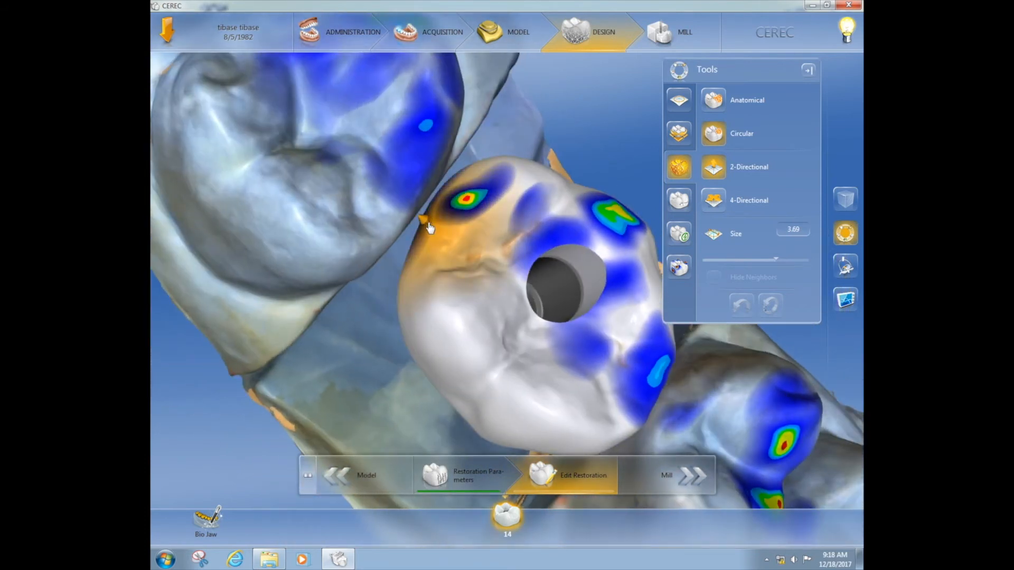
left_click_drag(429, 224, 423, 220)
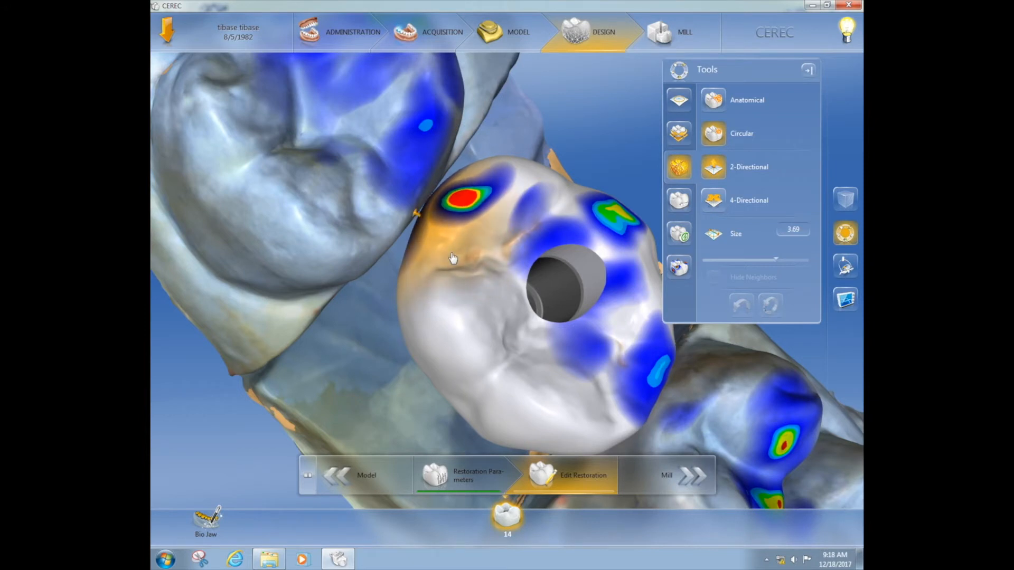
right_click_drag(673, 413, 654, 373)
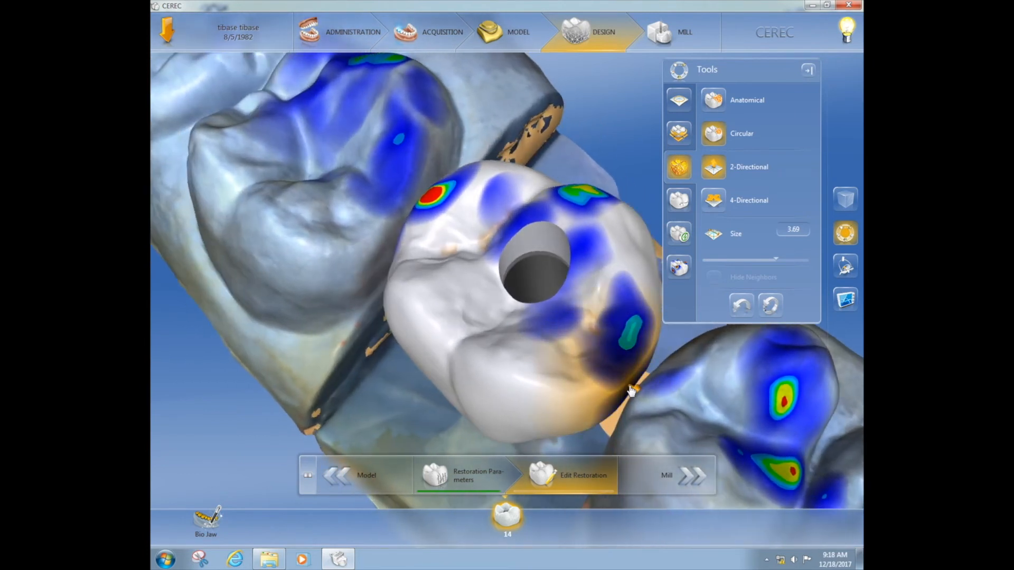
left_click_drag(633, 391, 636, 395)
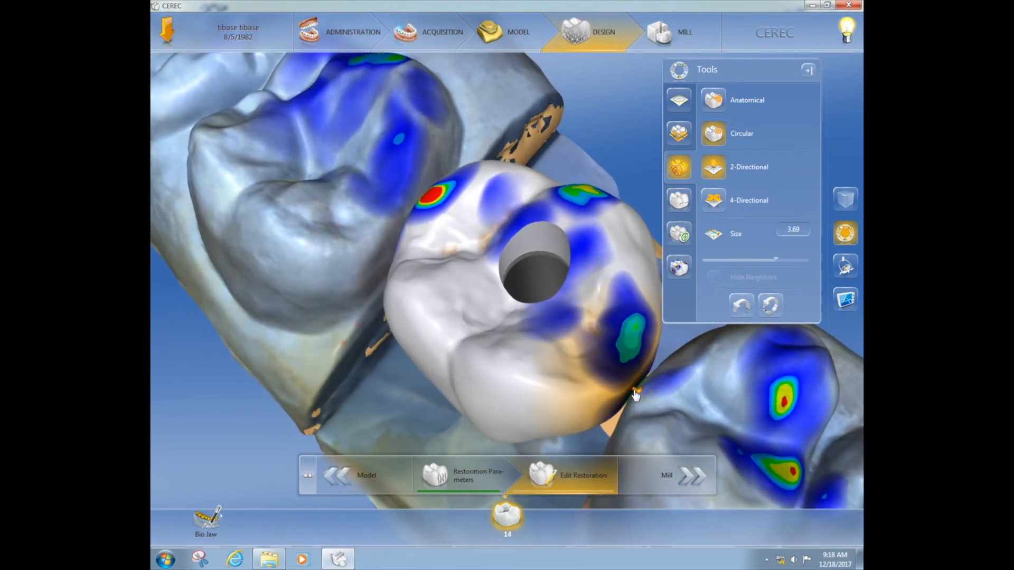
mouse_move(652, 407)
right_mouse_down()
mouse_move(645, 401)
mouse_move(652, 407)
right_mouse_up()
Examine the crown's buccal and palatal contours along the arch for alignment with the neighbouring teeth
right_click_drag(385, 240, 426, 71)
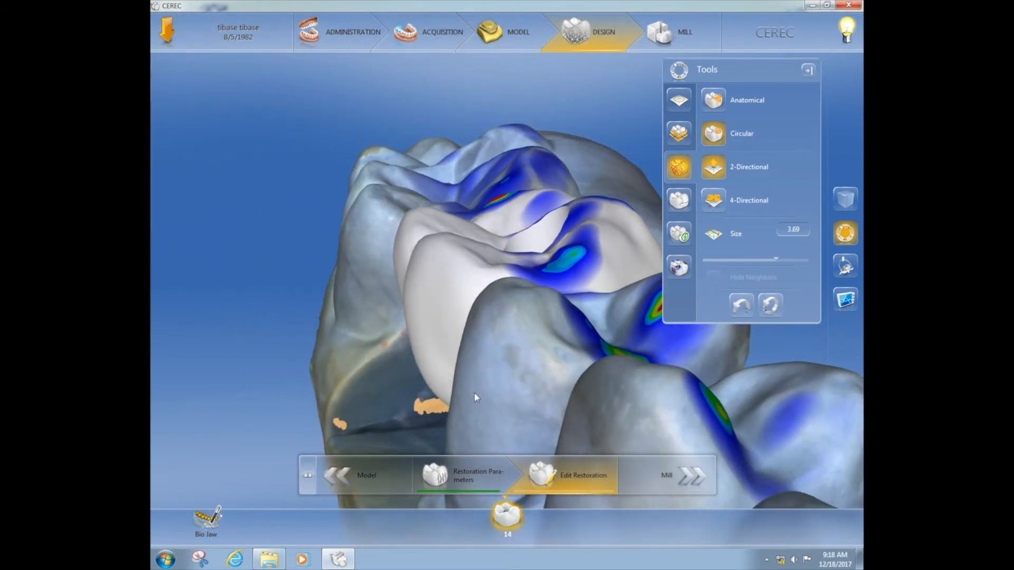
right_click_drag(481, 389, 464, 376)
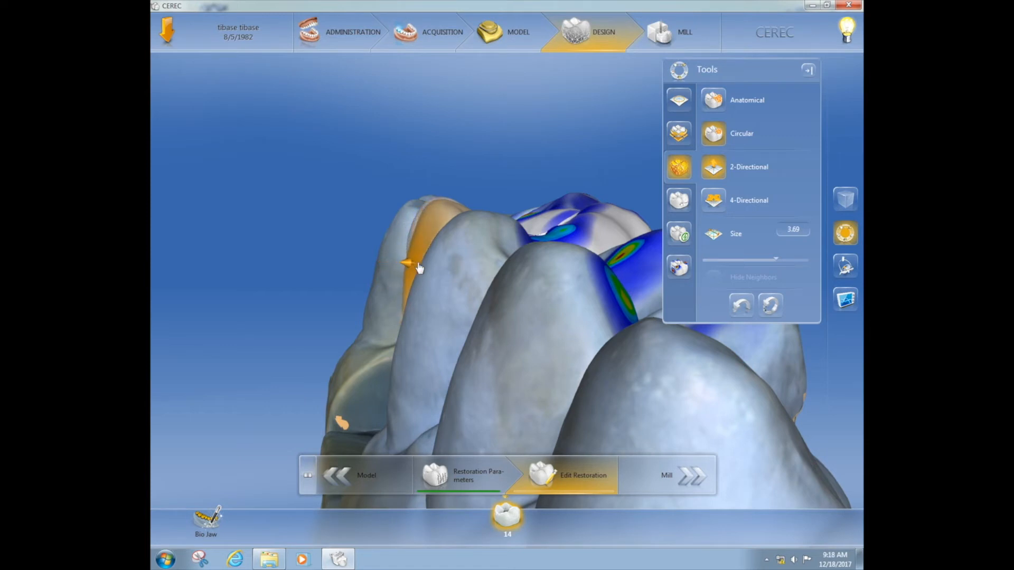
mouse_move(421, 323)
right_mouse_down()
mouse_move(449, 323)
mouse_move(437, 318)
right_mouse_up()
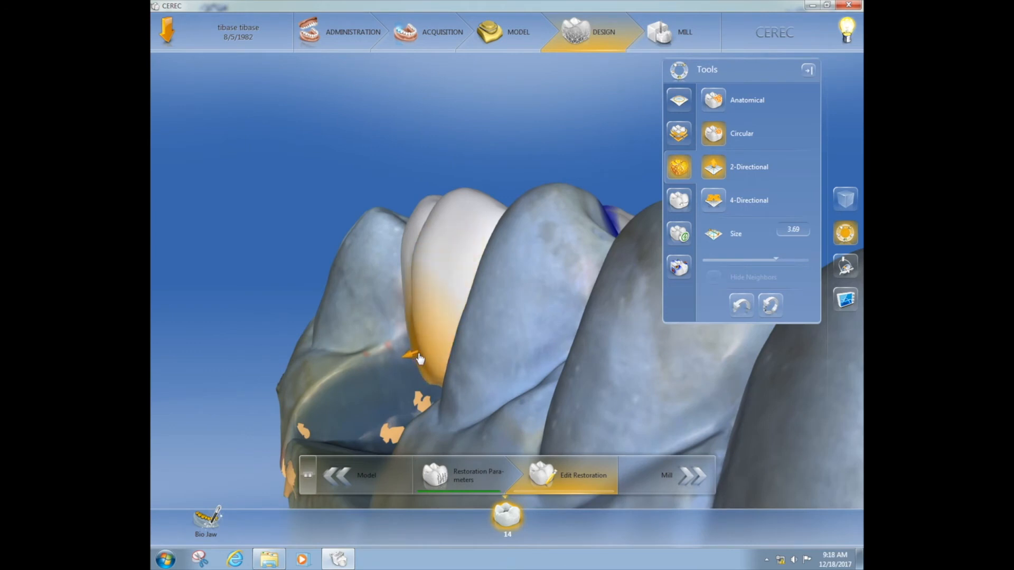
right_click_drag(525, 370, 533, 396)
scroll(532, 395, "down", 3)
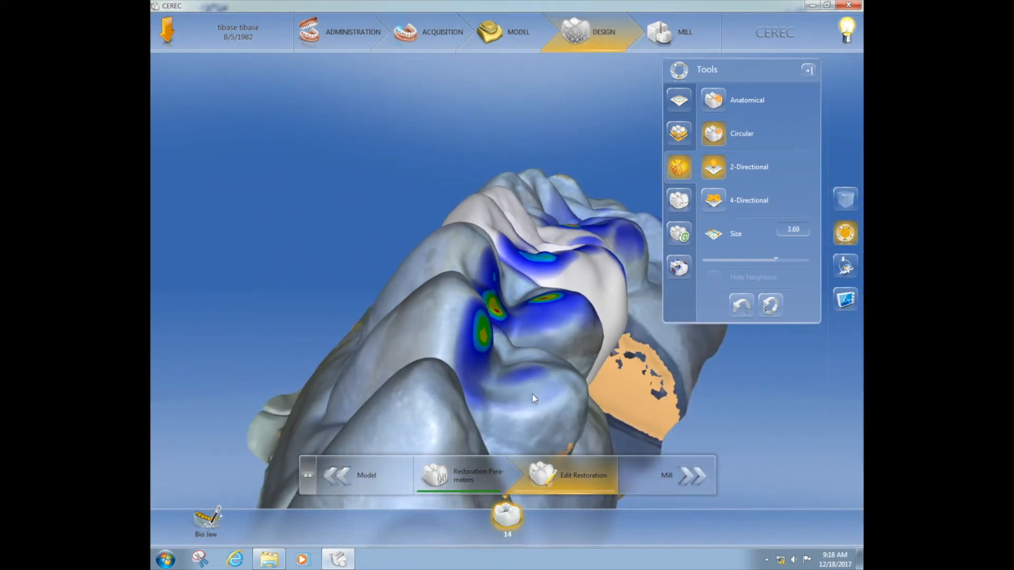
left_click_drag(536, 388, 549, 380)
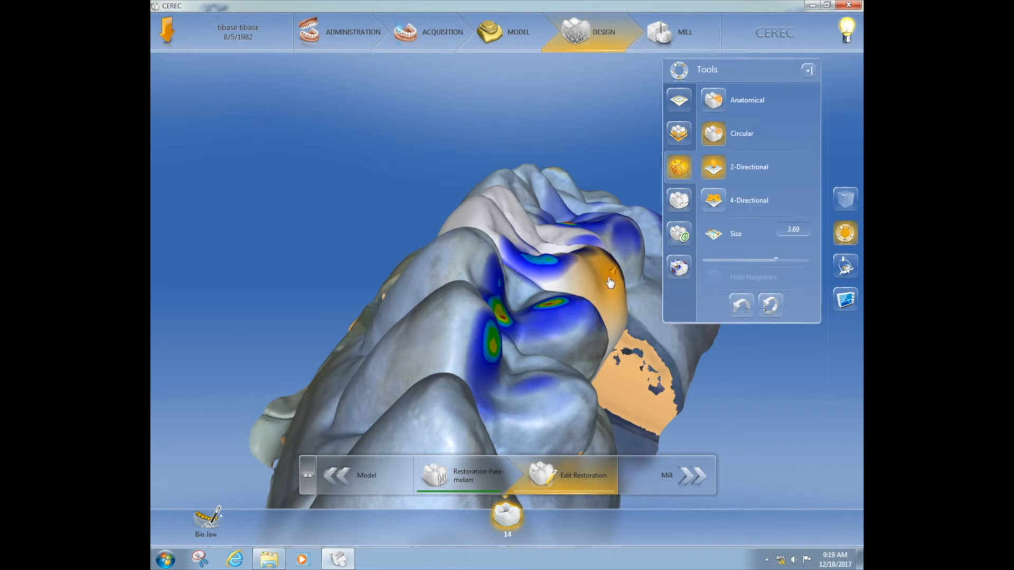
left_click_drag(570, 365, 615, 334)
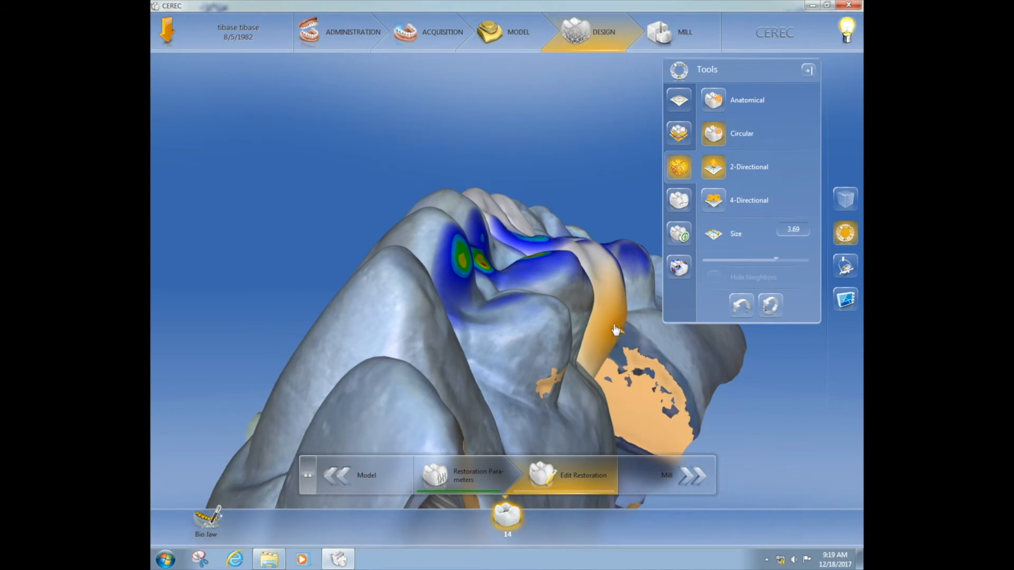
left_click_drag(531, 366, 557, 283)
left_click_drag(559, 177, 558, 194)
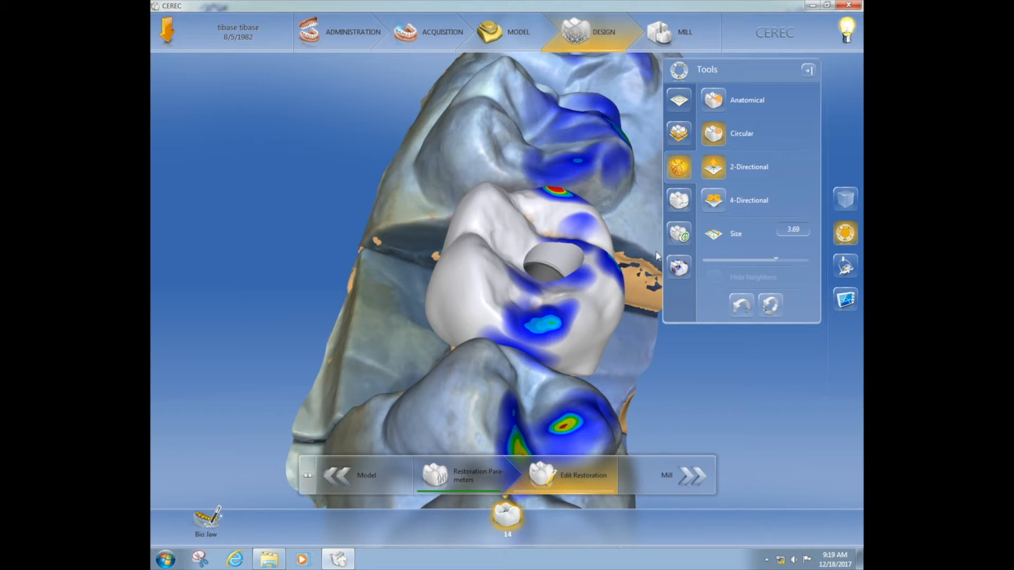
Adjust the crown's occlusal contacts automatically with the Contacts tool
left_click(681, 269)
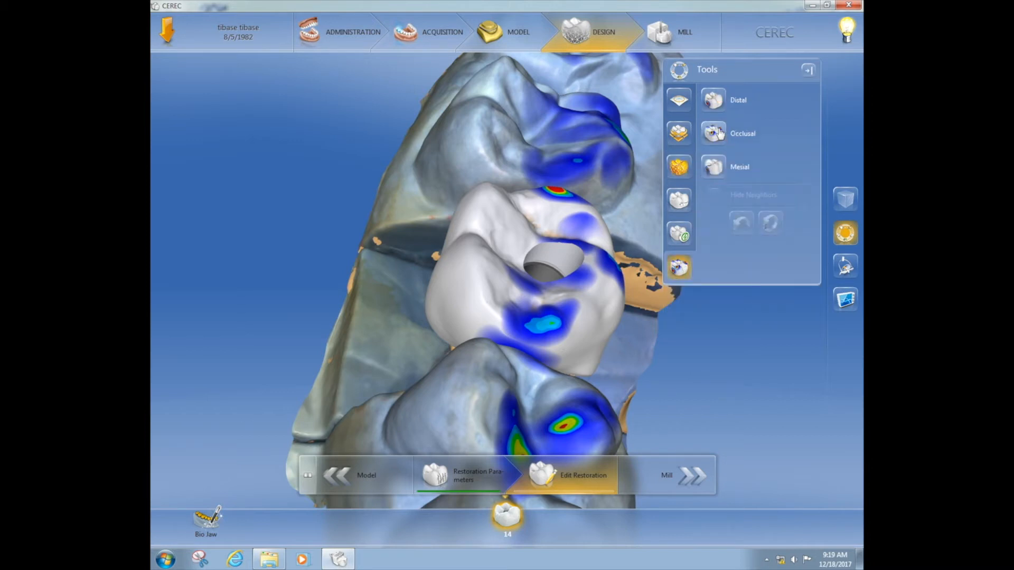
left_click(721, 135)
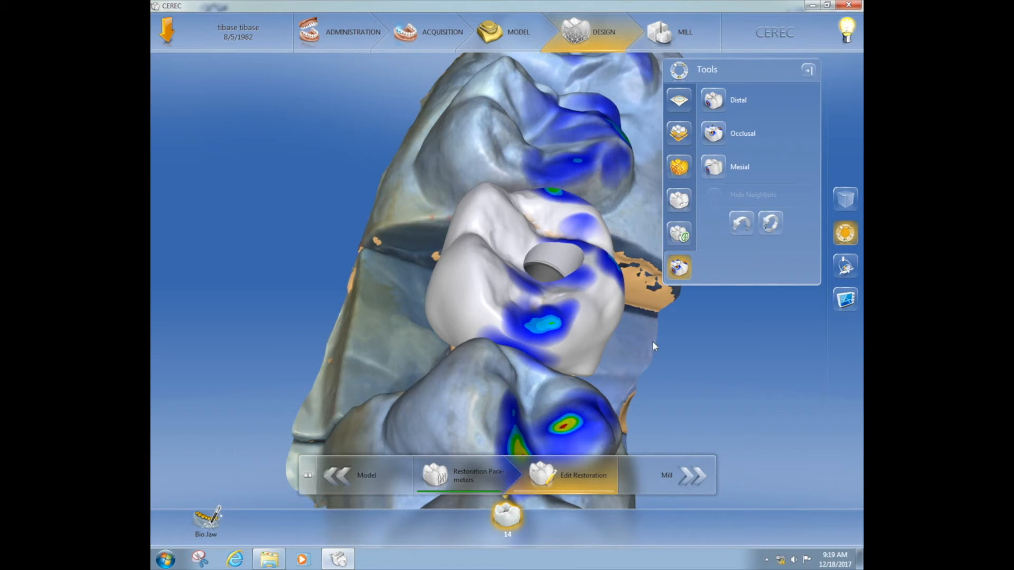
Reduce the contact spots on the distal marginal ridge and the mesial occlusal surface with the circular 2-Directional Shape tool
middle_click_drag(652, 341, 671, 327)
left_click(684, 161)
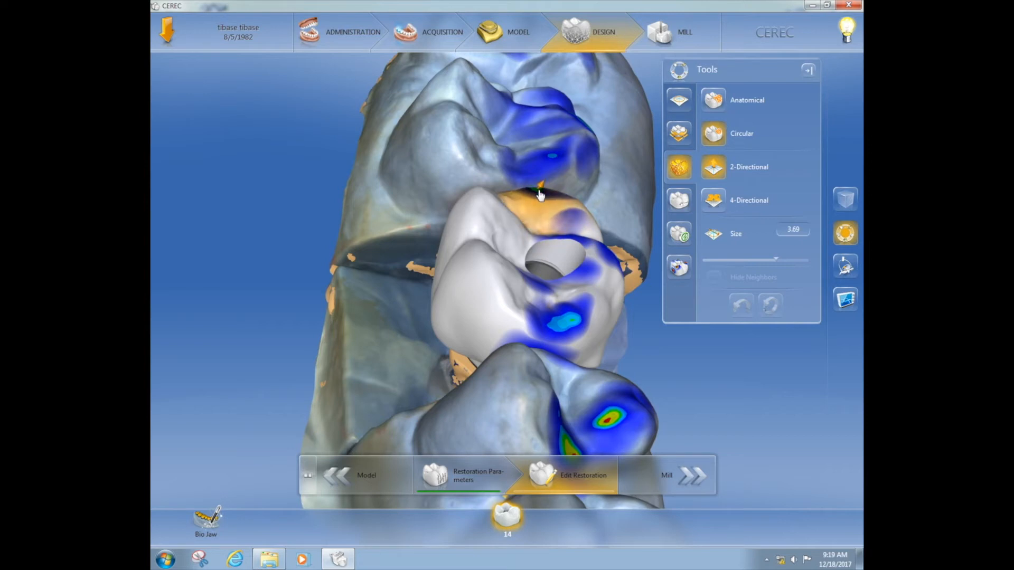
left_click_drag(540, 197, 540, 200)
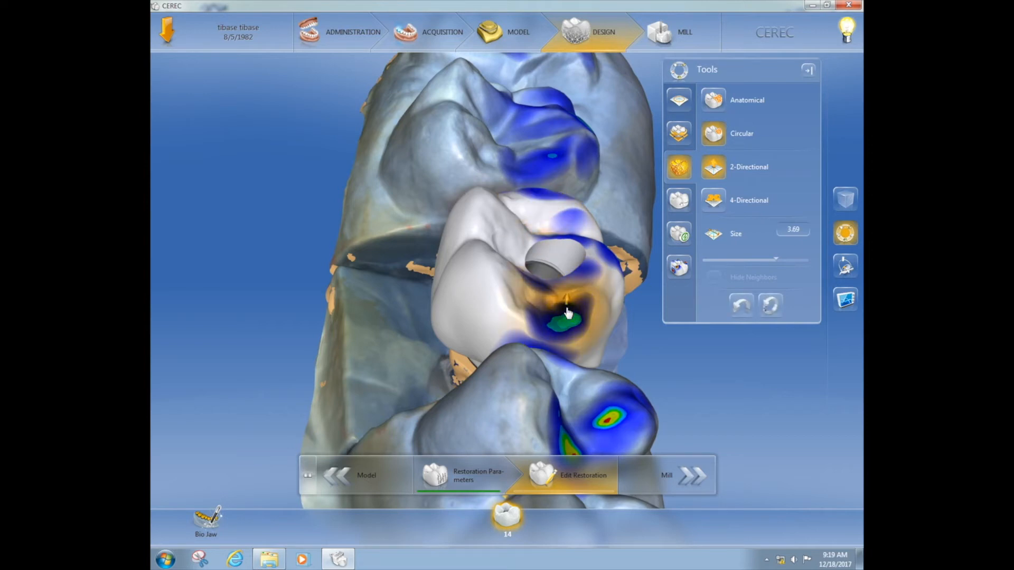
left_click_drag(570, 320, 569, 325)
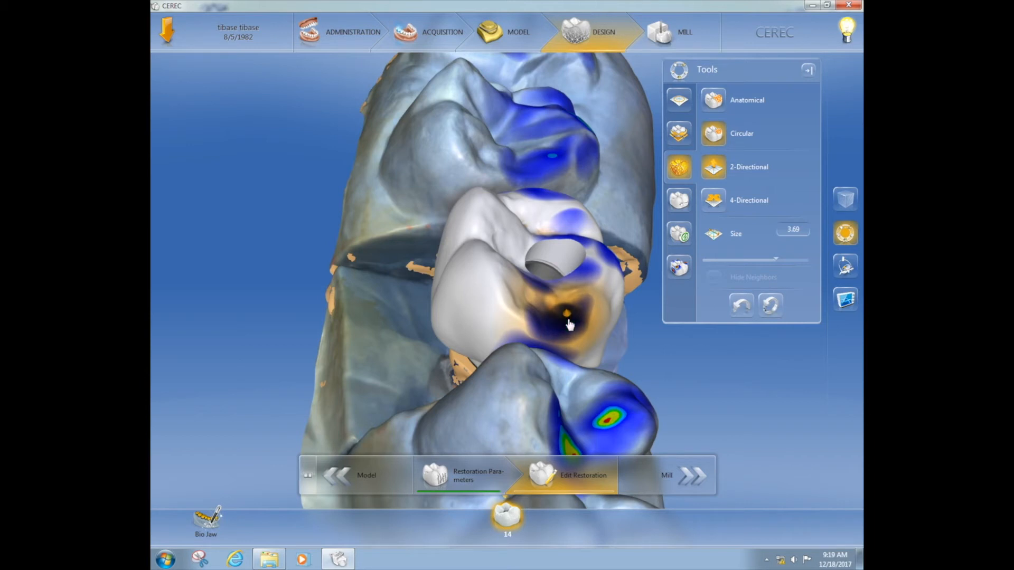
Examine the crown's occlusal contact spots around the screw access channel and its outer contour
left_click_drag(493, 392, 496, 379)
middle_click_drag(495, 379, 458, 416)
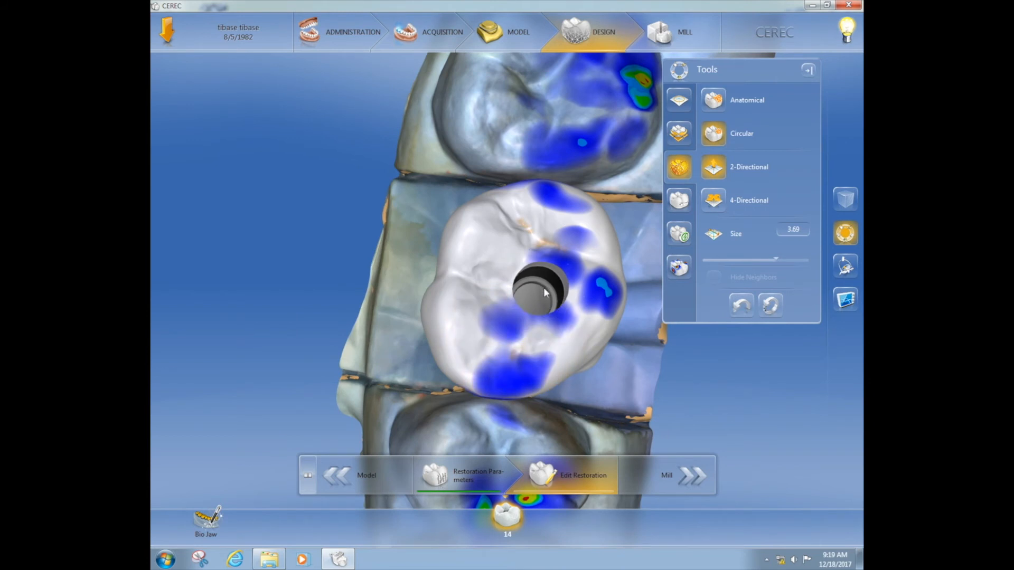
middle_click_drag(526, 420, 520, 225)
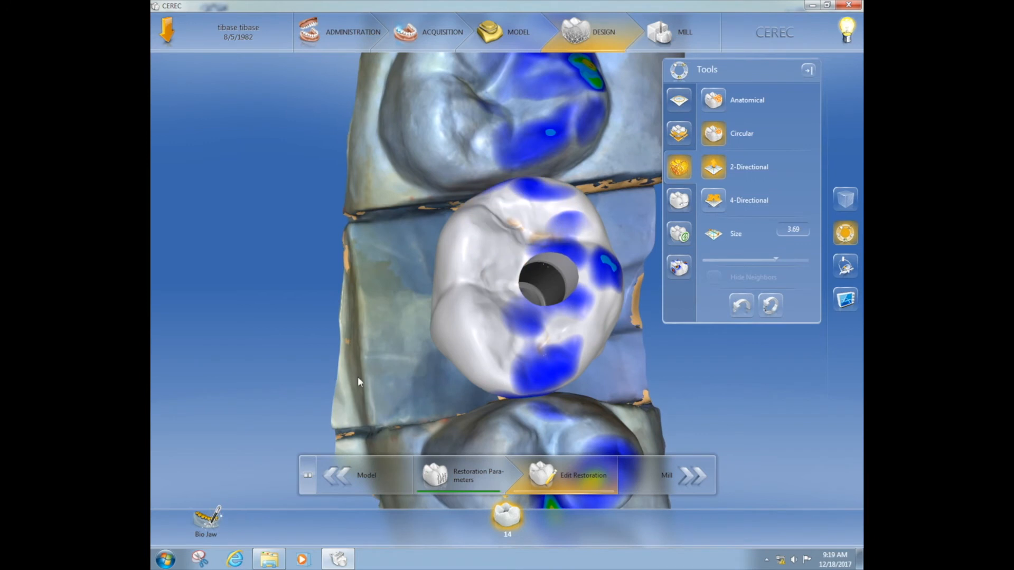
middle_click_drag(358, 378, 410, 360)
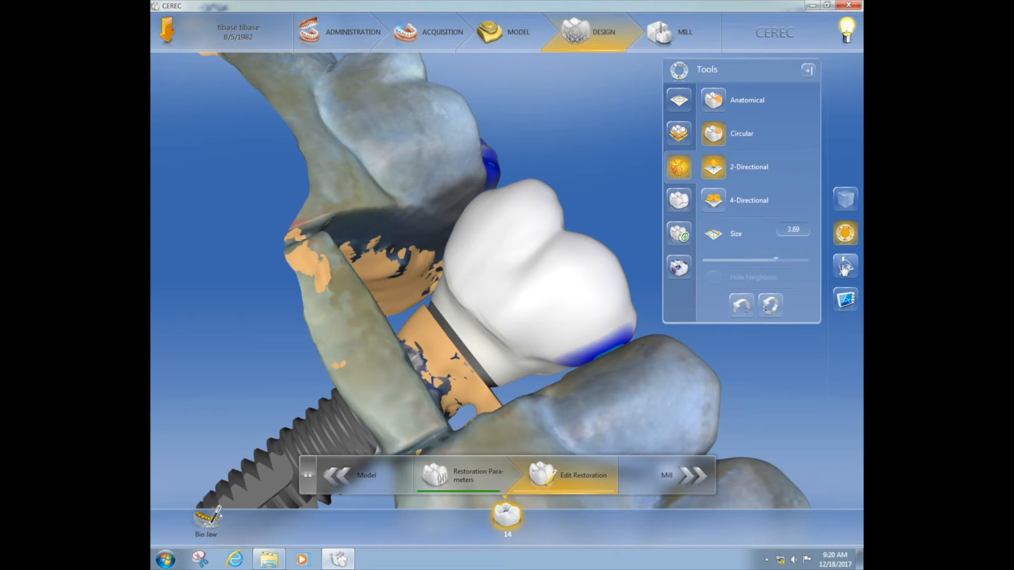
Hide the upper jaw and examine the crown's emergence profile from the implant on all sides
left_click(844, 269)
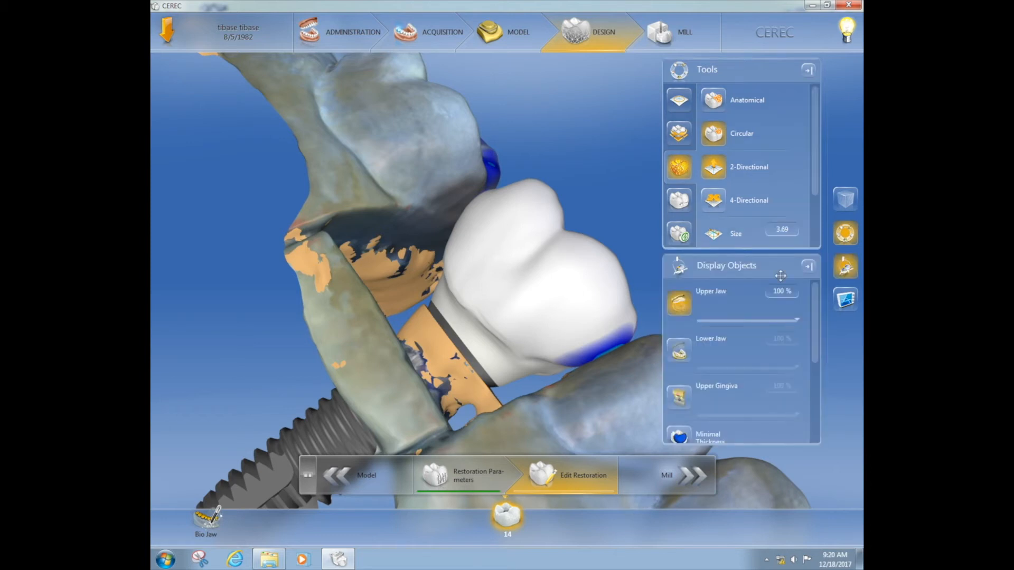
left_click(679, 303)
mouse_move(580, 390)
middle_mouse_down()
mouse_move(534, 365)
mouse_move(514, 298)
mouse_move(528, 275)
mouse_move(547, 268)
mouse_move(589, 309)
mouse_move(633, 329)
mouse_move(628, 352)
mouse_move(597, 356)
mouse_move(512, 325)
mouse_move(477, 268)
mouse_move(525, 317)
middle_mouse_up()
middle_click_drag(470, 292, 581, 236)
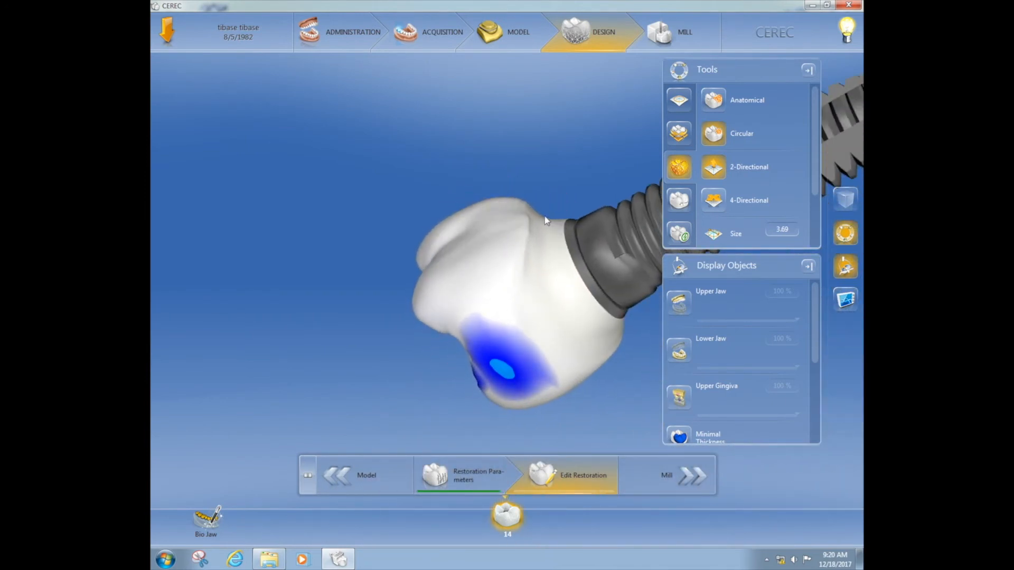
middle_click_drag(547, 217, 497, 163)
left_click_drag(489, 179, 455, 153)
left_click_drag(530, 132, 514, 233)
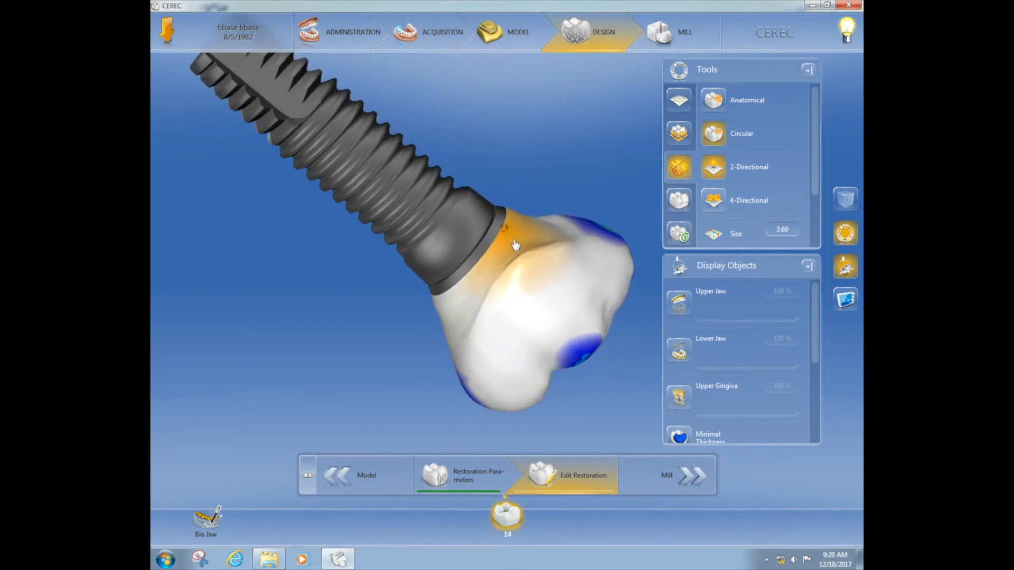
left_click_drag(392, 226, 474, 243)
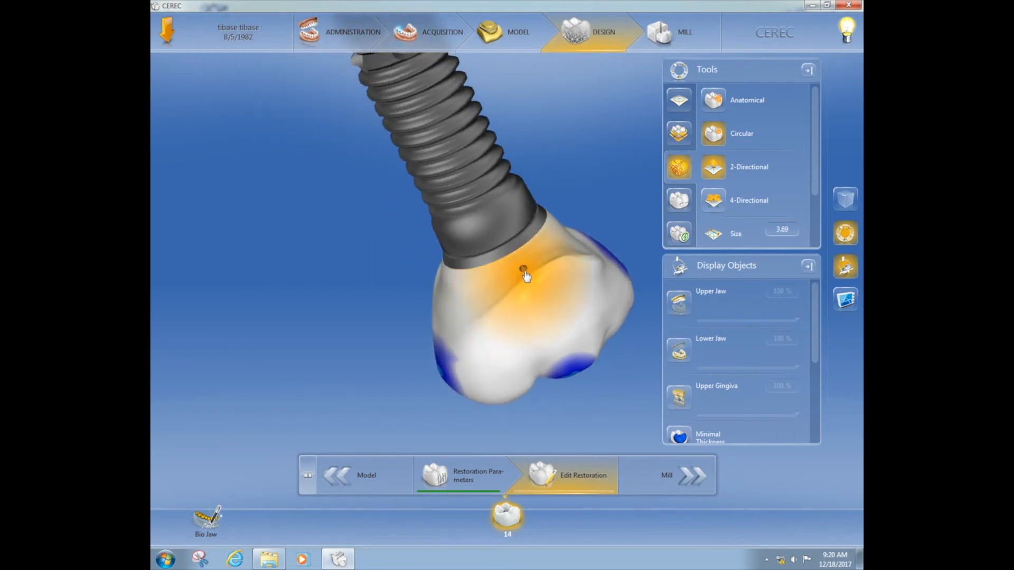
Smooth the crown's emergence profile and proximal surfaces using the Smooth tool at a size of 4.25 mm
left_click(680, 101)
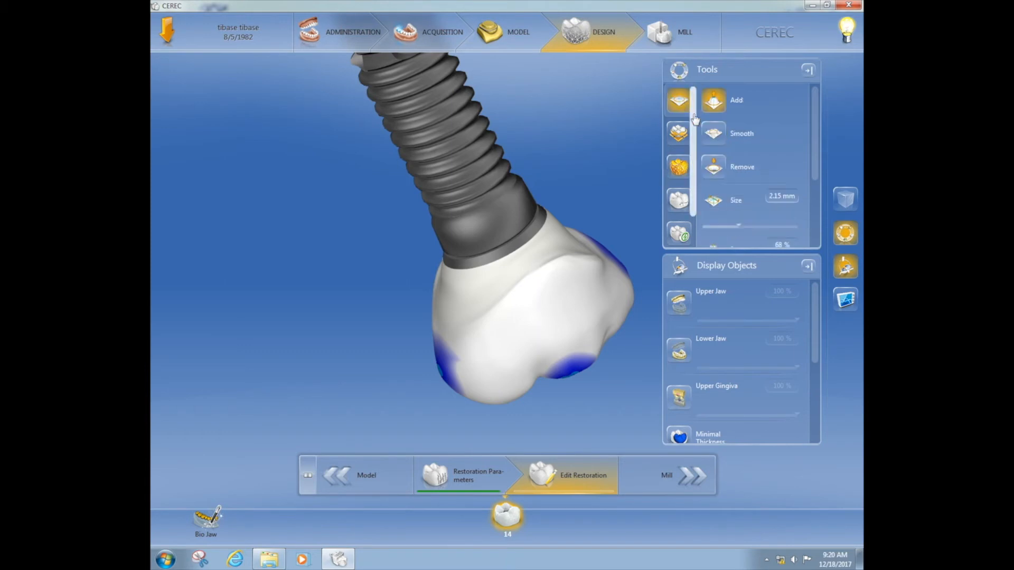
left_click(713, 132)
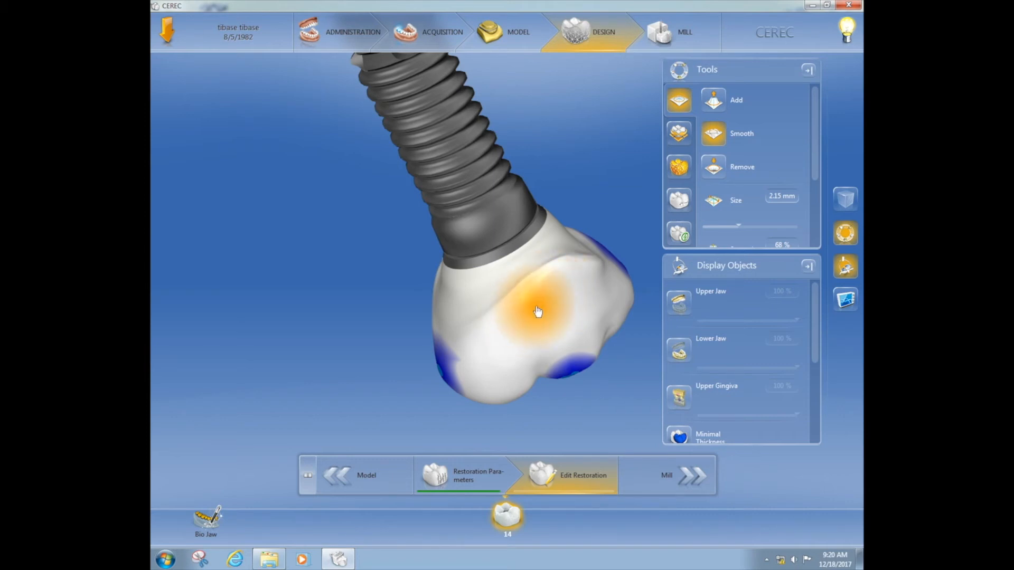
scroll(537, 310, "up", 5)
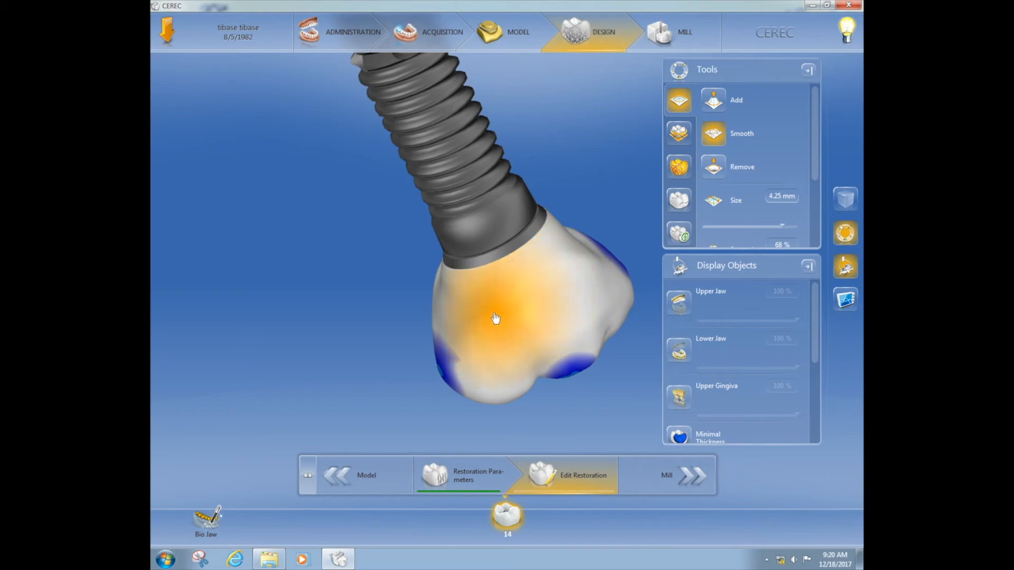
mouse_move(486, 204)
left_mouse_down()
mouse_move(550, 192)
mouse_move(527, 173)
mouse_move(527, 183)
left_mouse_up()
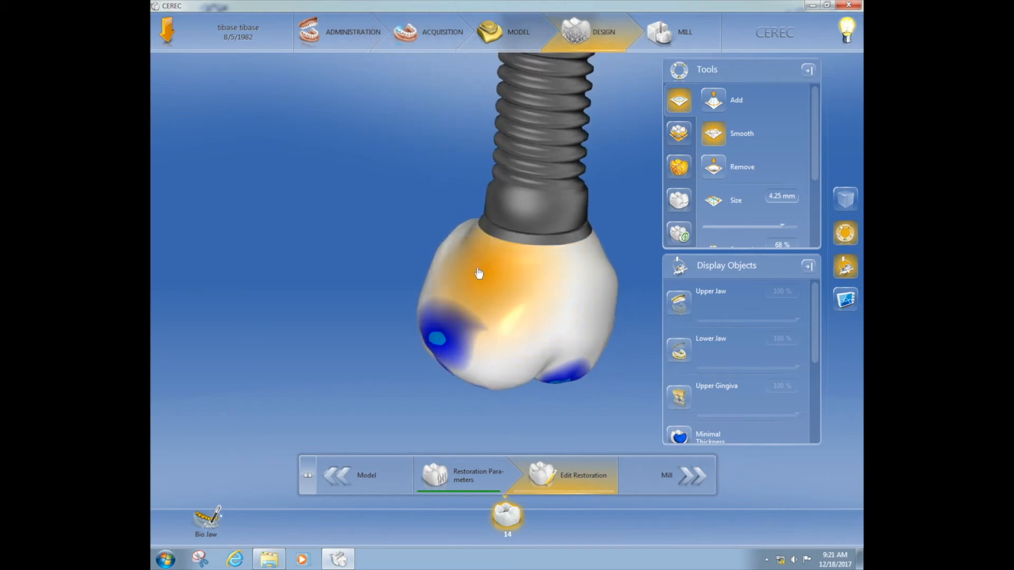
mouse_move(513, 221)
left_mouse_down()
mouse_move(535, 232)
mouse_move(548, 226)
mouse_move(522, 219)
mouse_move(425, 264)
mouse_move(400, 241)
mouse_move(404, 300)
mouse_move(465, 290)
mouse_move(418, 286)
mouse_move(413, 323)
mouse_move(453, 355)
left_mouse_up()
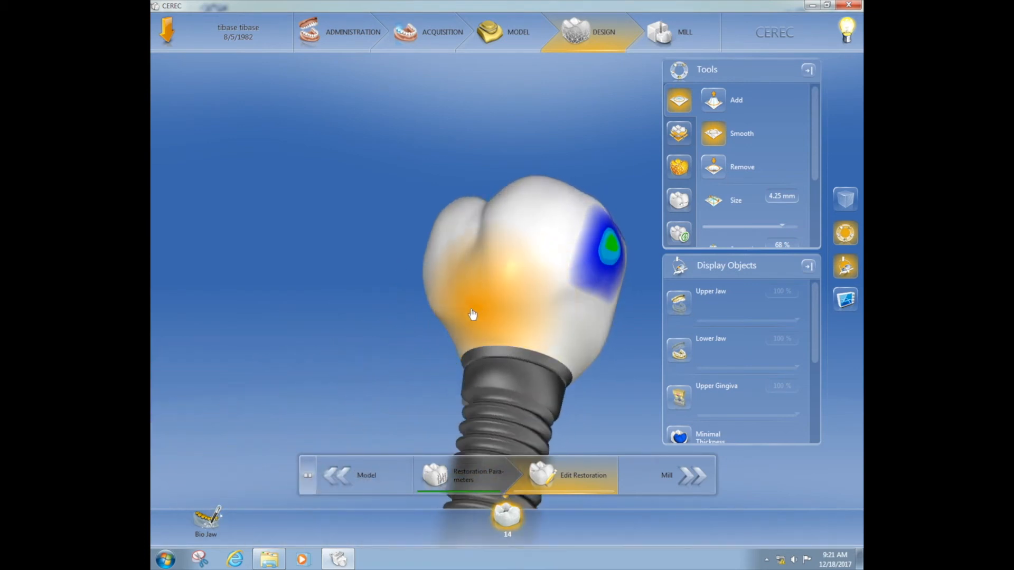
mouse_move(519, 381)
left_mouse_down()
mouse_move(440, 352)
mouse_move(396, 357)
mouse_move(395, 232)
mouse_move(408, 233)
mouse_move(400, 335)
mouse_move(429, 329)
left_mouse_up()
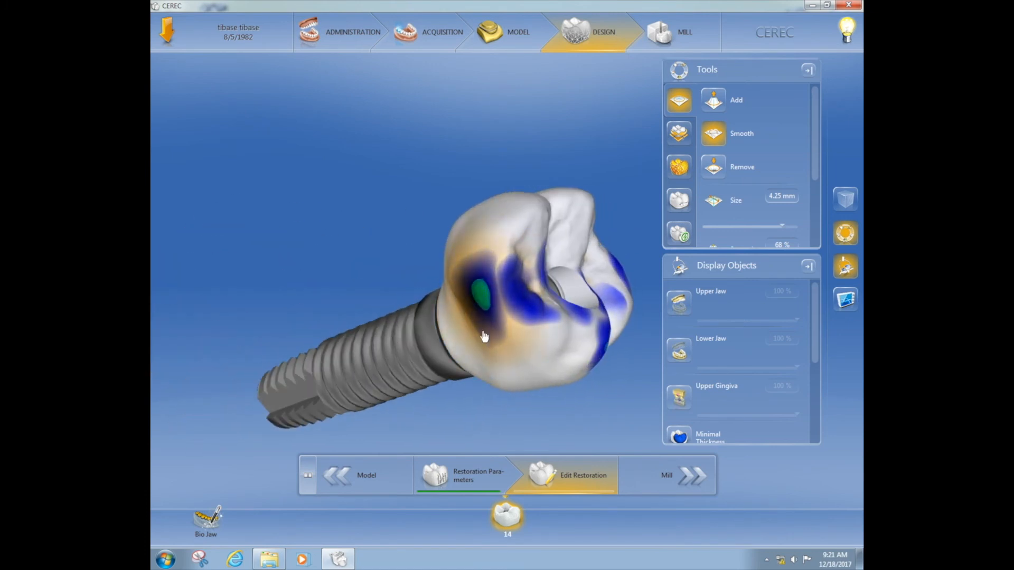
left_click_drag(506, 403, 383, 169)
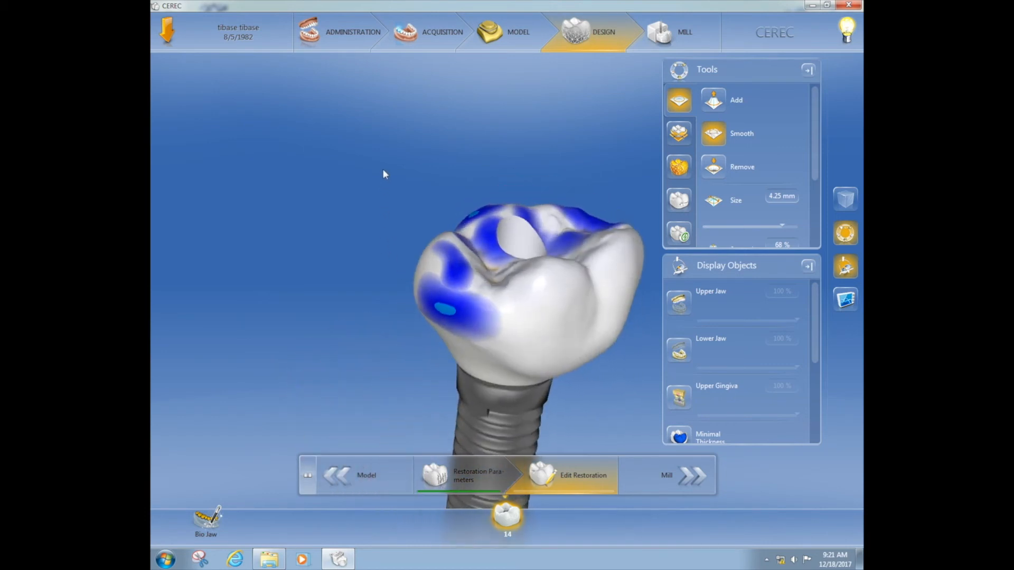
left_click_drag(479, 335, 463, 340)
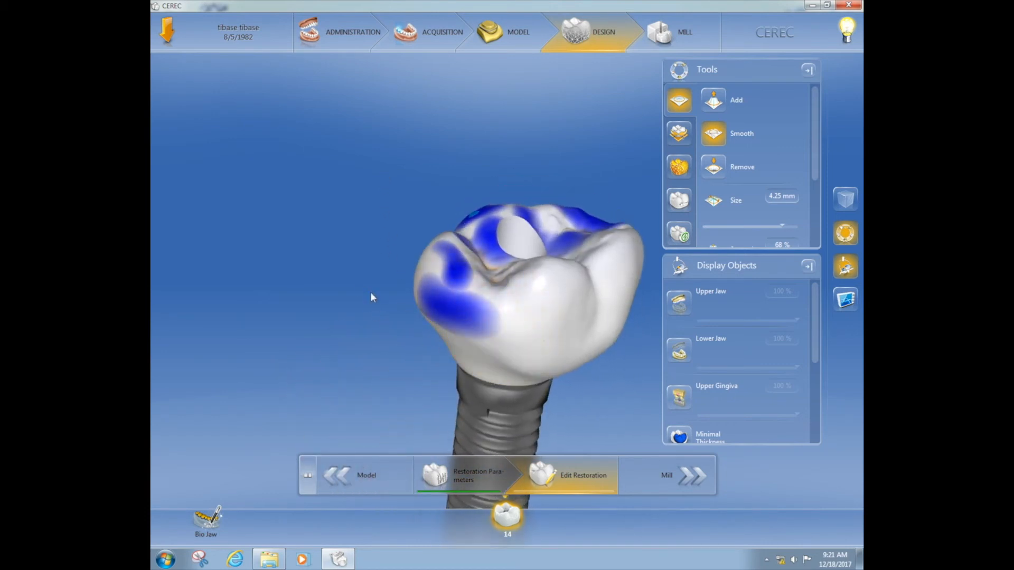
Refine the crown's proximal contact area with the circular 2-Directional Shape tool at size 1.77
left_click(680, 167)
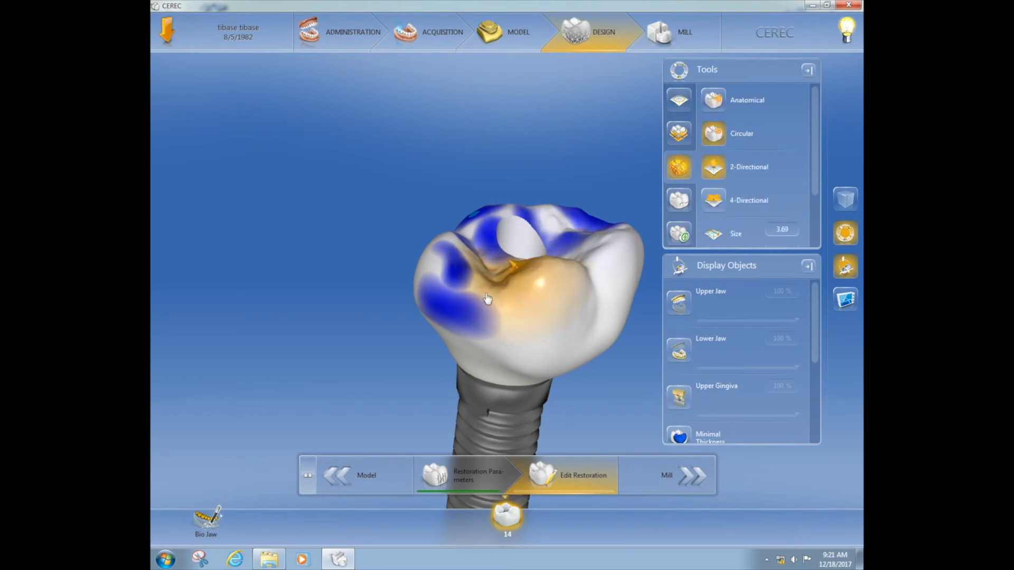
right_click_drag(448, 316, 456, 364)
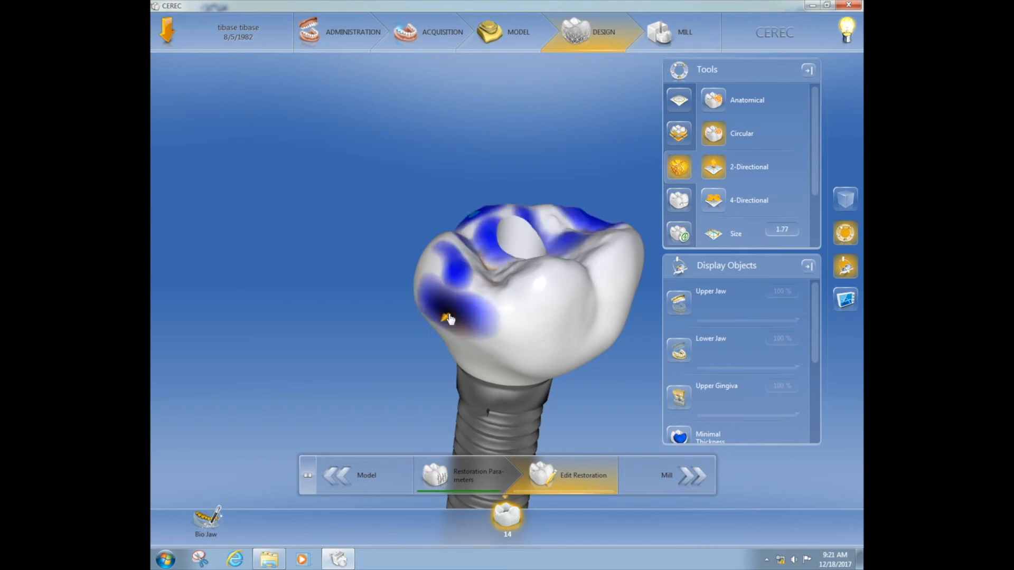
left_click_drag(403, 357, 305, 310)
left_click_drag(390, 379, 363, 334)
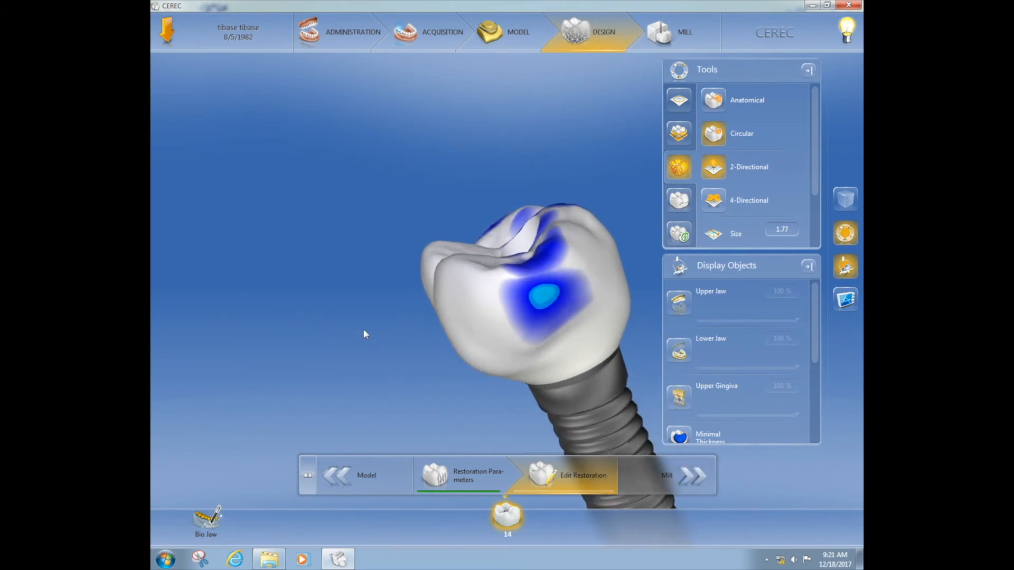
Display the upper gingiva and examine the crown's proximal embrasures and tissue transition from both sides
left_click(684, 401)
left_click_drag(556, 386, 445, 293)
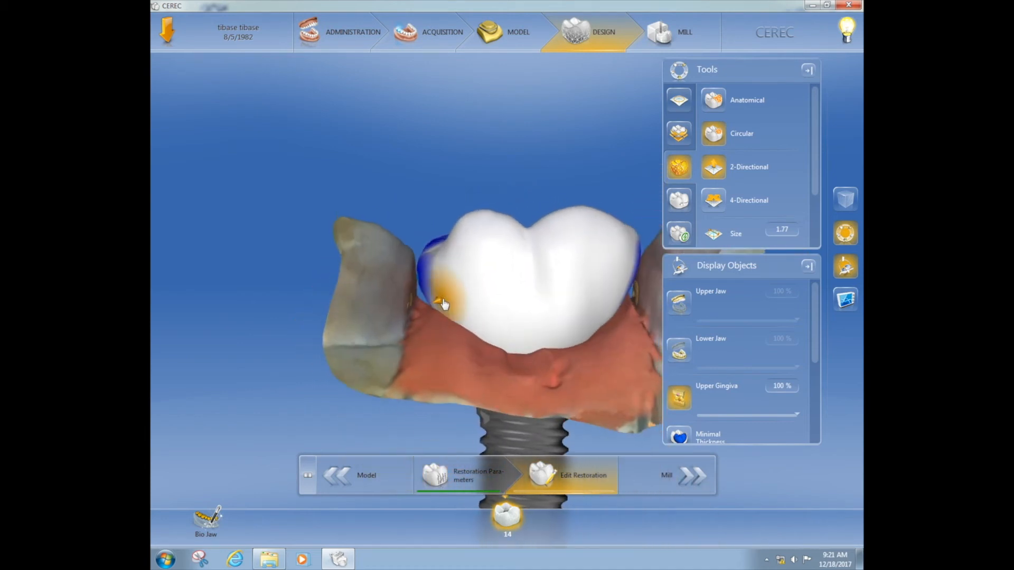
mouse_move(380, 336)
left_mouse_down()
mouse_move(380, 347)
mouse_move(409, 318)
mouse_move(383, 336)
left_mouse_up()
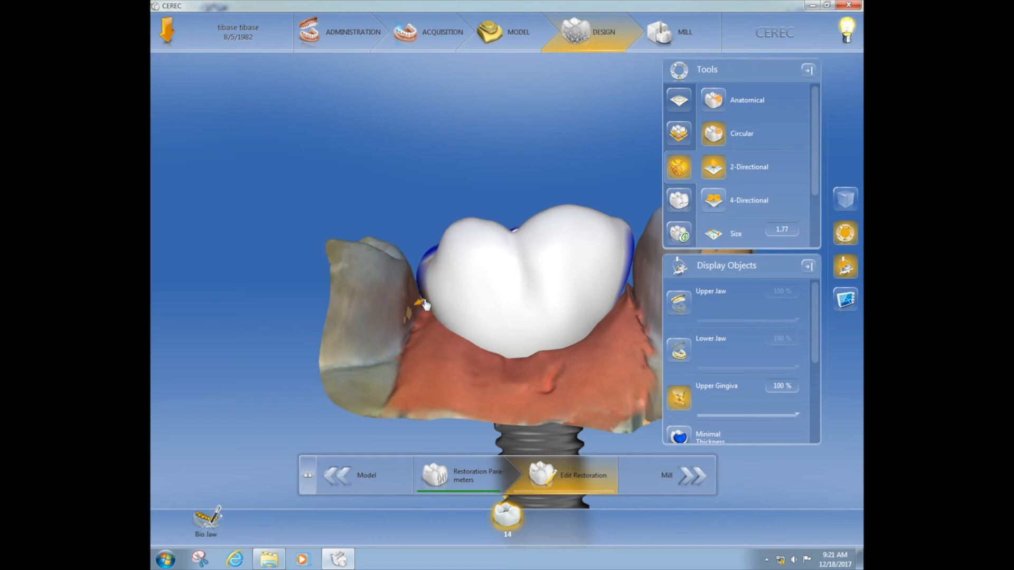
mouse_move(362, 281)
left_mouse_down()
mouse_move(363, 293)
mouse_move(344, 284)
left_mouse_up()
left_click_drag(629, 338, 568, 403)
left_click_drag(606, 364, 385, 271)
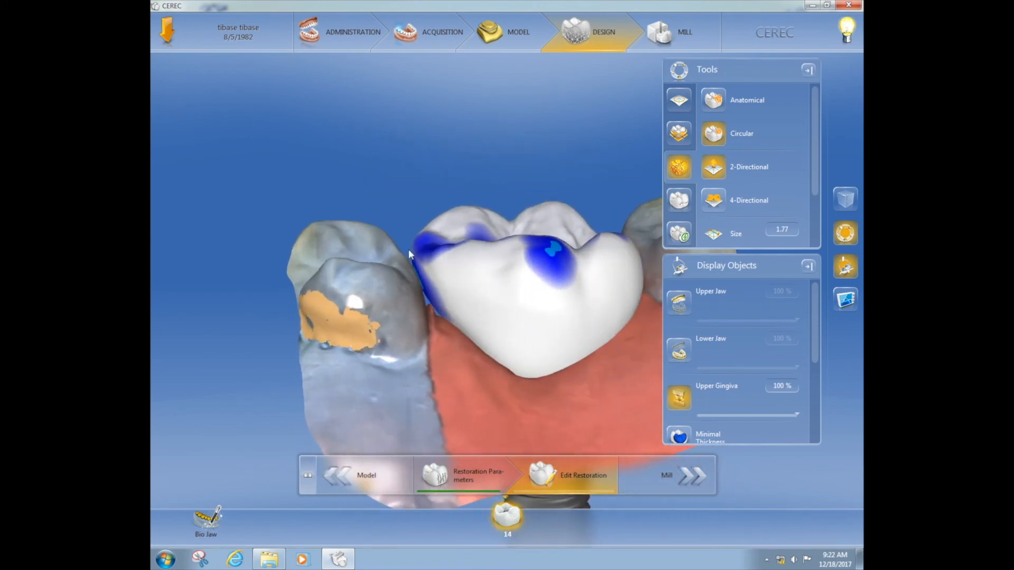
Reduce the contact spot on the palatal cusp with the circular 2-Directional Shape tool at size 2.42
right_click_drag(442, 304, 443, 290)
left_click_drag(441, 304, 391, 359)
mouse_move(626, 384)
left_mouse_down()
mouse_move(604, 413)
mouse_move(546, 437)
left_mouse_up()
left_click_drag(494, 292, 495, 297)
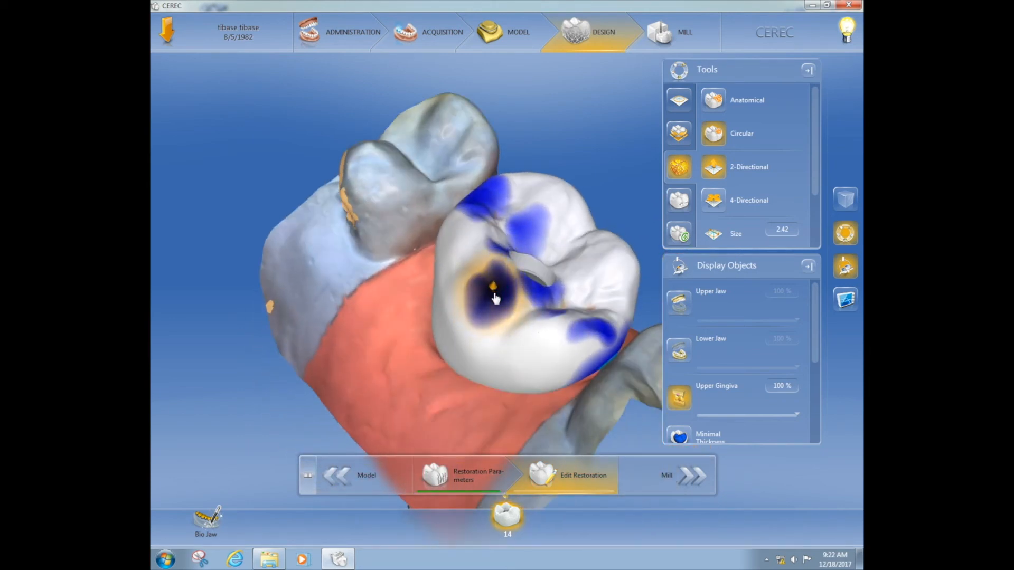
left_click_drag(390, 354, 351, 318)
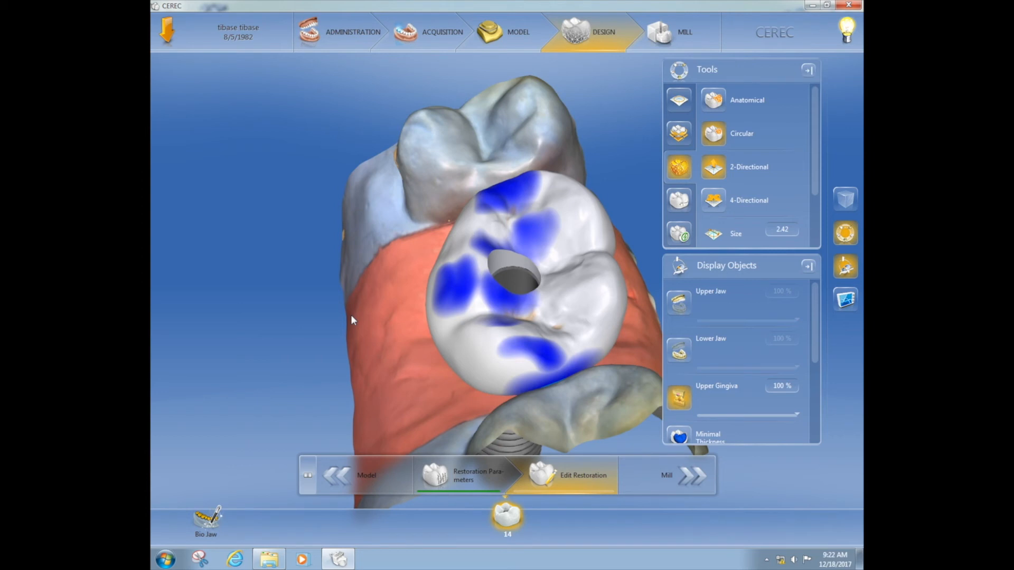
Advance the case to the mill phase and set the material shade to LT
left_click(678, 475)
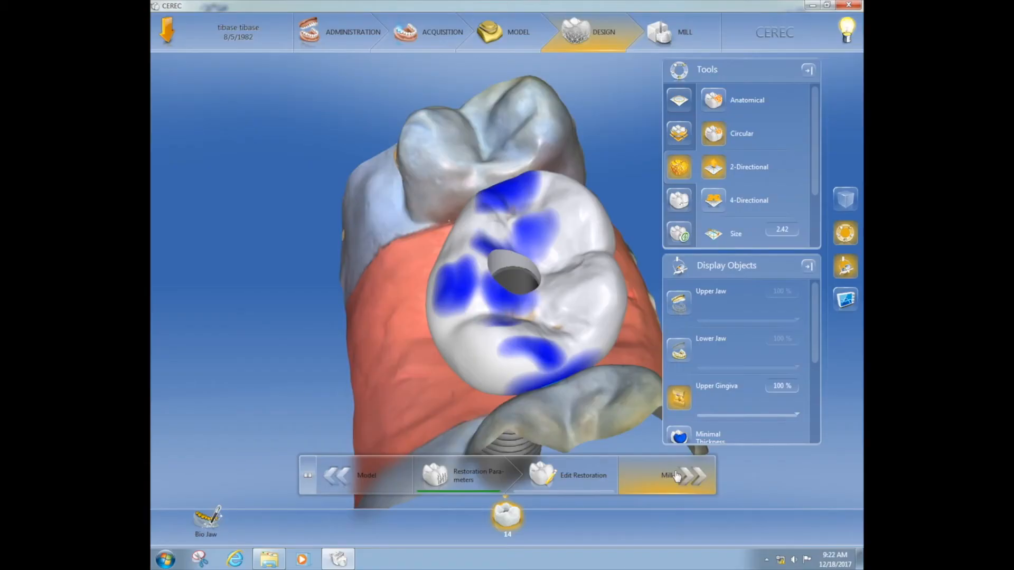
left_click(677, 476)
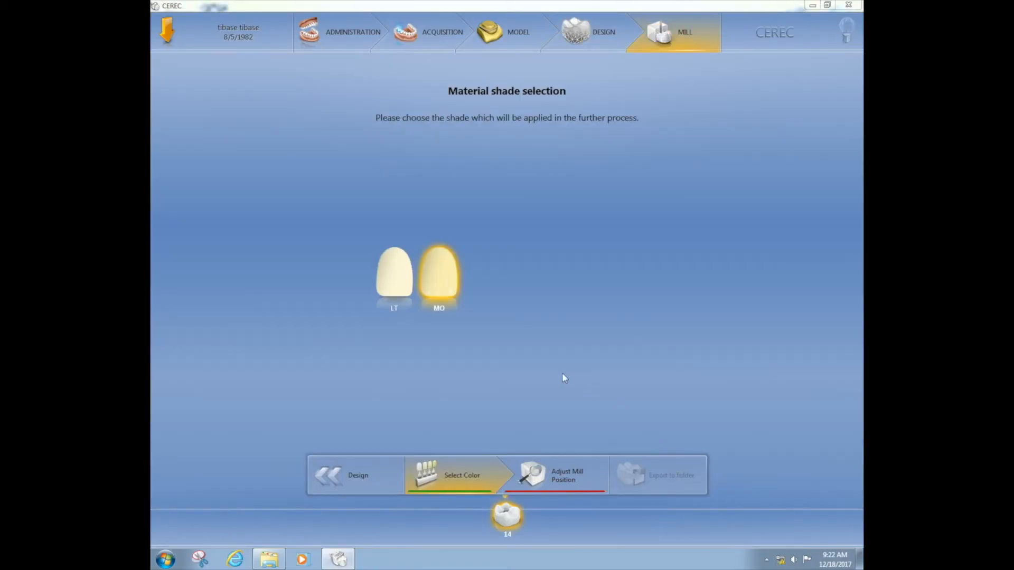
left_click(408, 291)
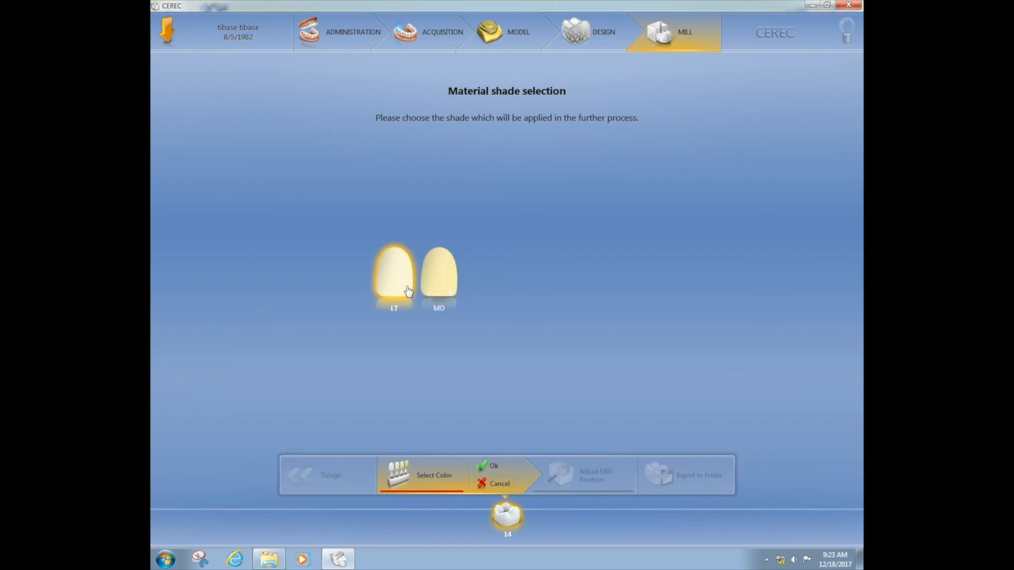
left_click(494, 467)
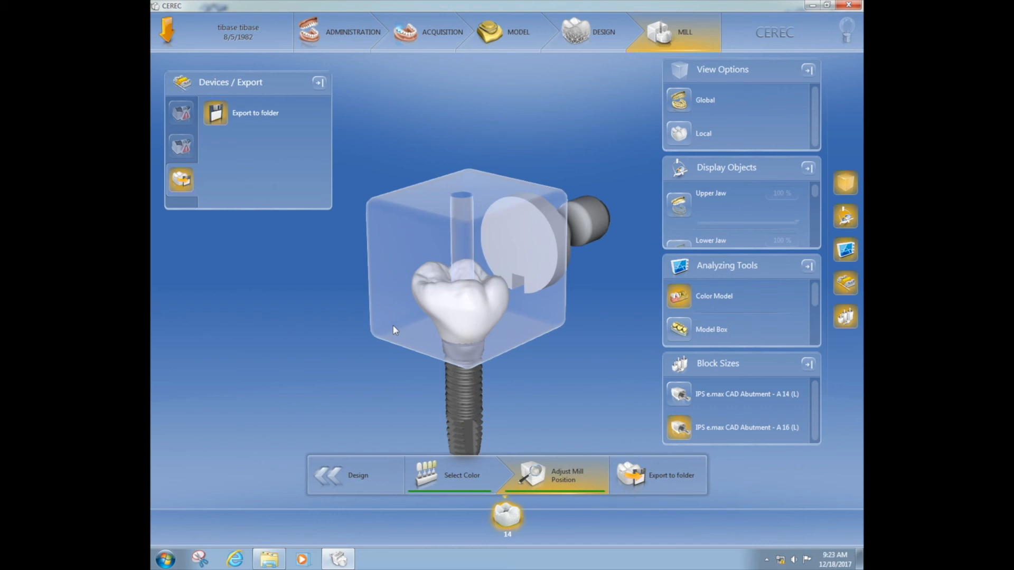
Hide the restoration and examine how the block's prefabricated screw channel fits the Ti base
left_click_drag(539, 347, 515, 316)
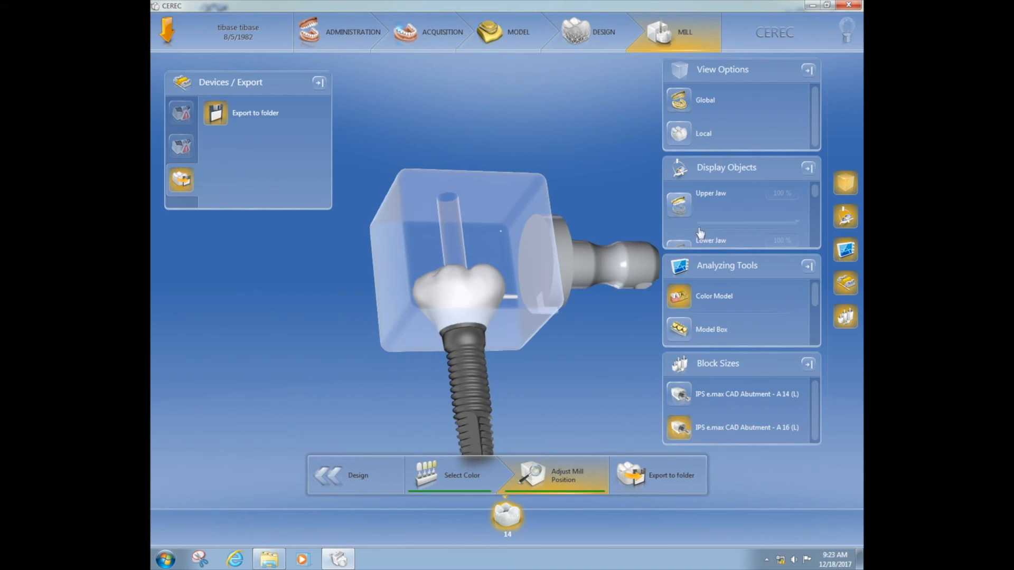
left_click_drag(817, 192, 814, 226)
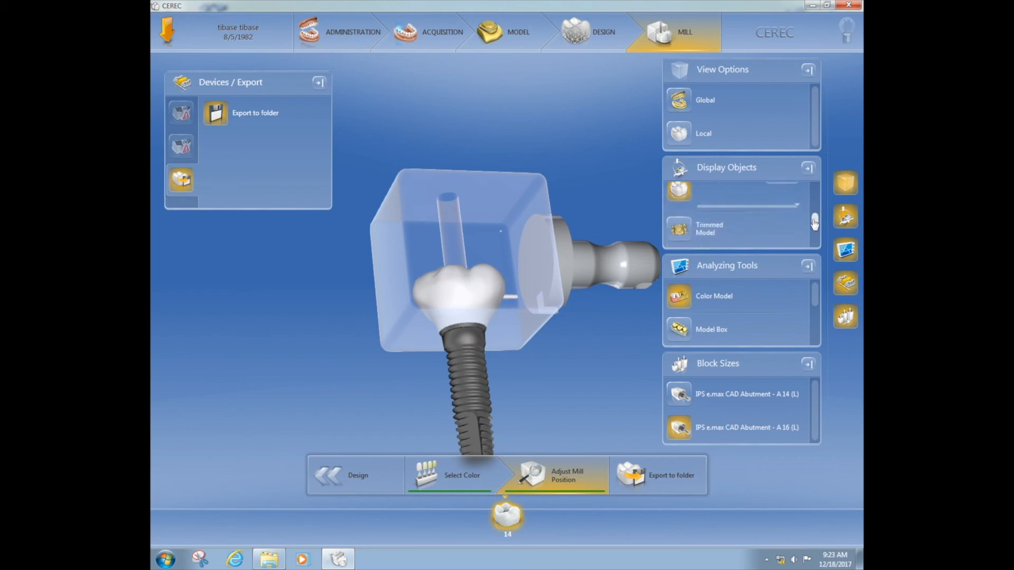
left_click(687, 198)
right_click_drag(577, 315, 558, 365)
right_click_drag(502, 234, 474, 274)
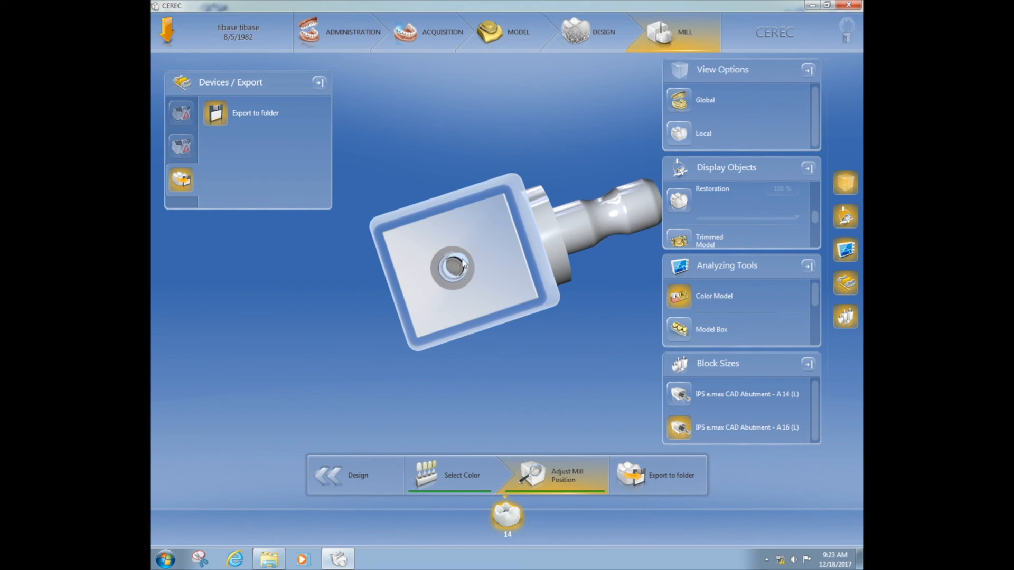
right_click_drag(522, 352, 513, 257)
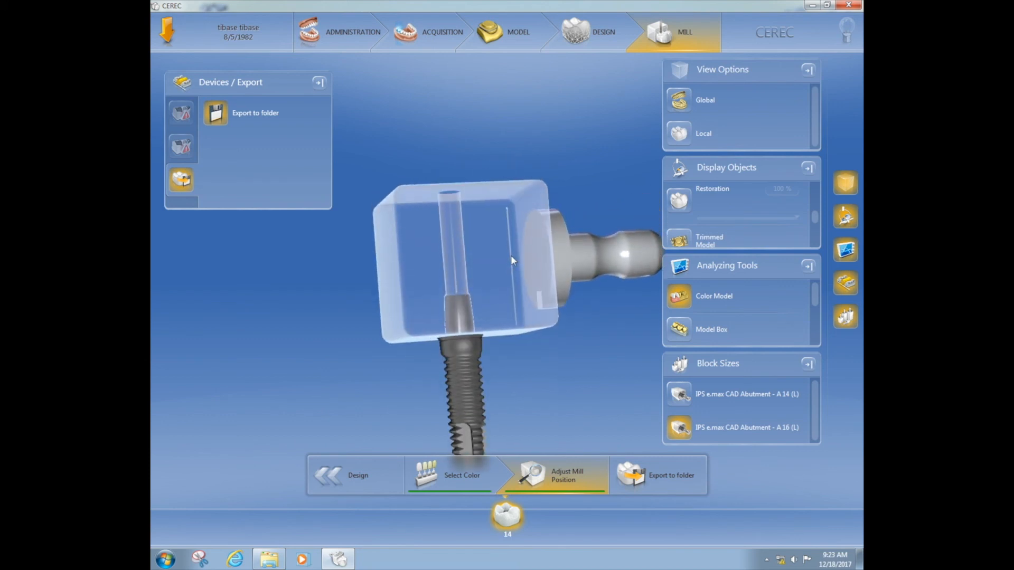
right_click_drag(592, 310, 590, 284)
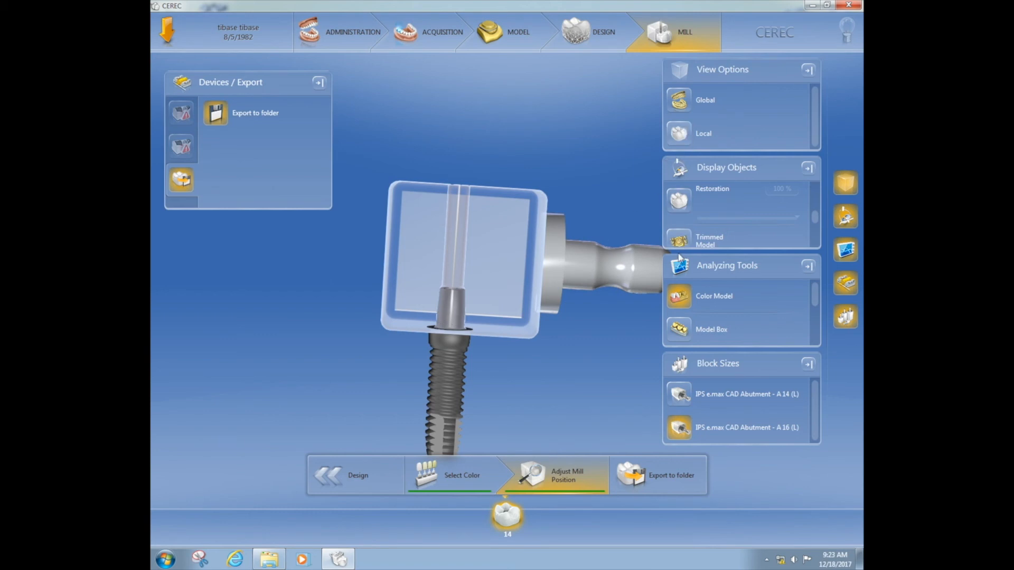
left_click_drag(619, 261, 512, 246)
Show the restoration again and examine the crown's position and sprue inside the IPS e.max CAD Abutment A 16 (L) block
left_click(679, 200)
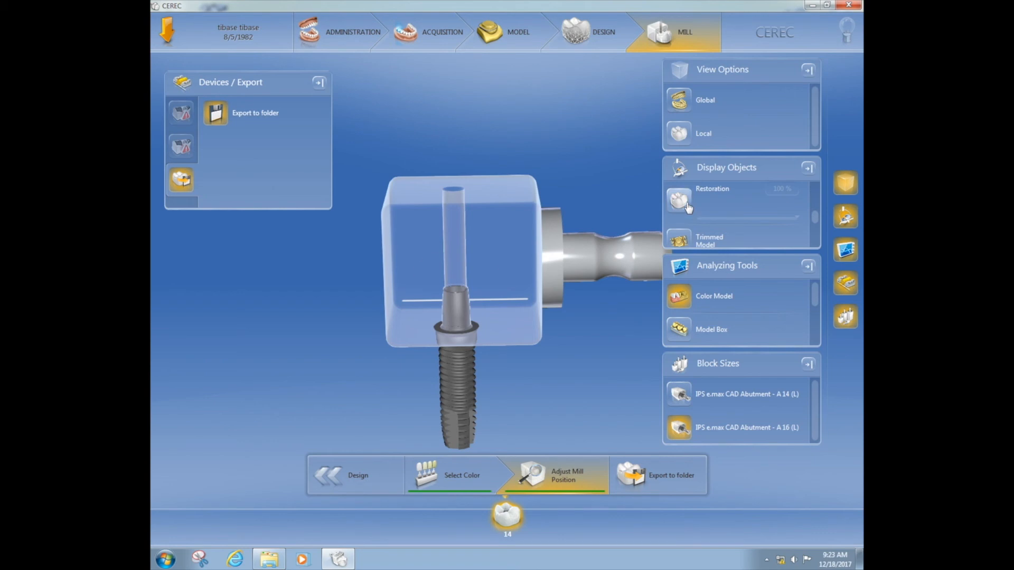
left_click_drag(523, 371, 522, 357)
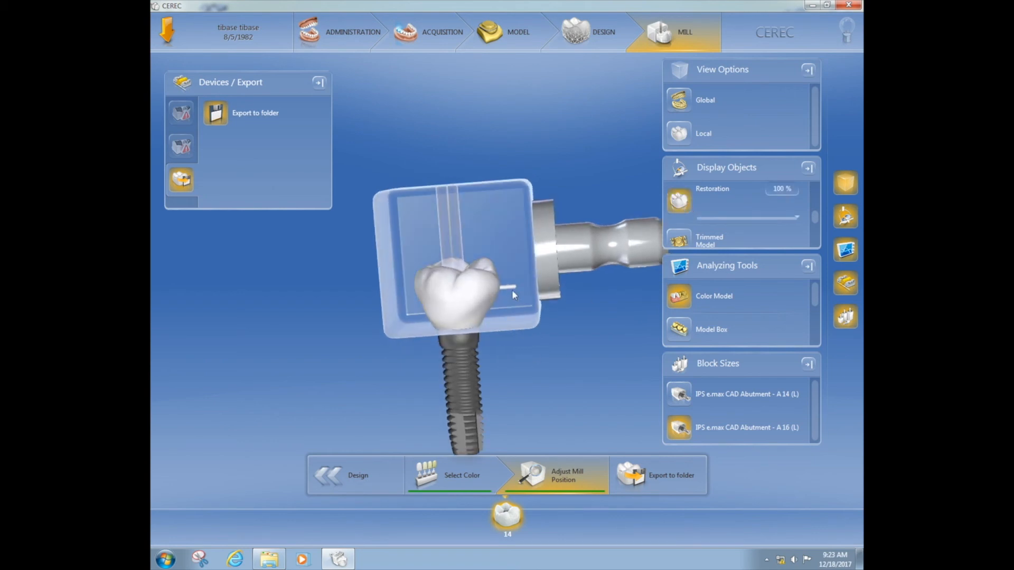
left_click_drag(522, 323, 533, 301)
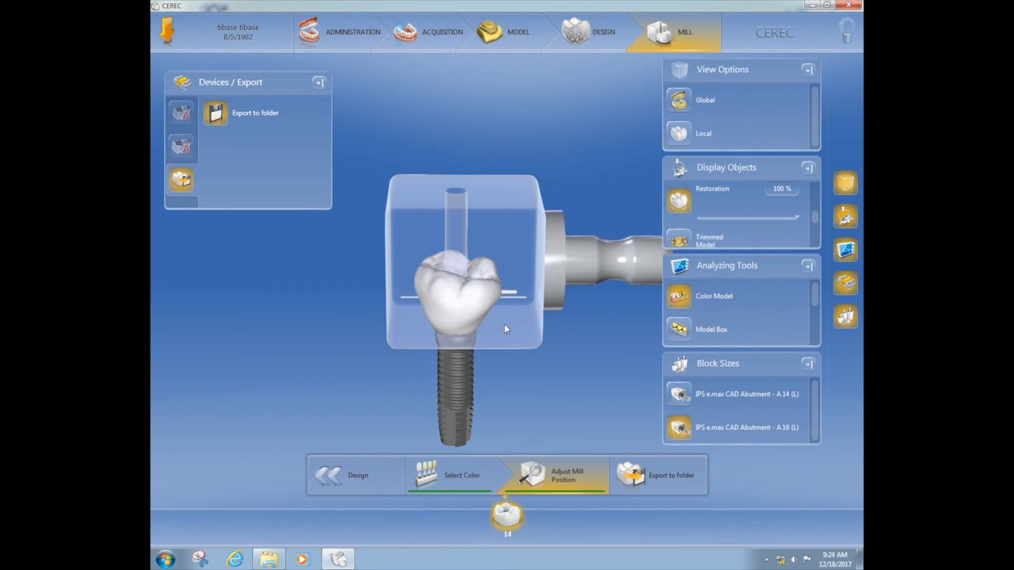
mouse_move(521, 348)
left_mouse_down()
mouse_move(515, 315)
mouse_move(523, 337)
left_mouse_up()
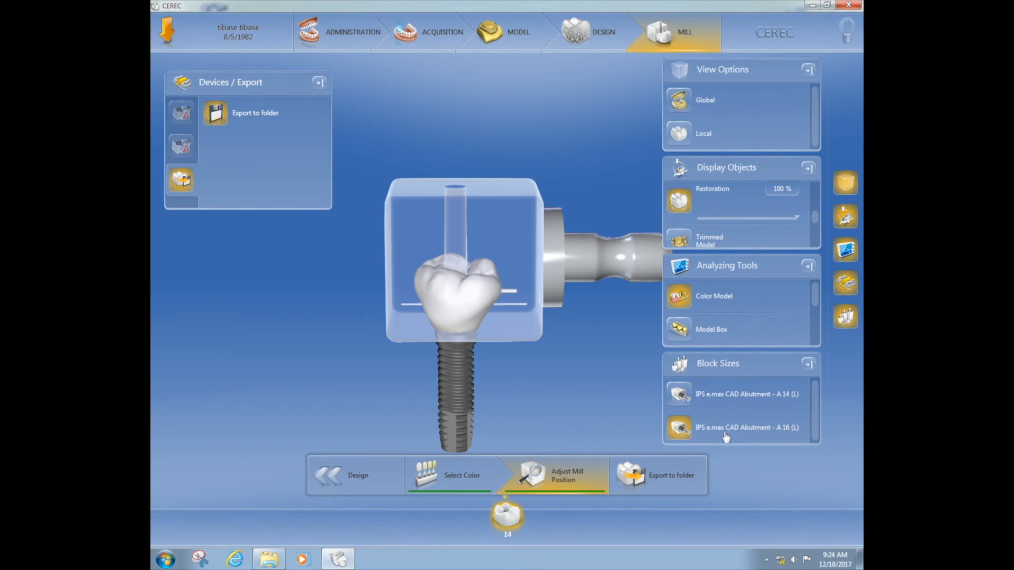
mouse_move(547, 261)
left_mouse_down()
mouse_move(545, 243)
mouse_move(545, 258)
left_mouse_up()
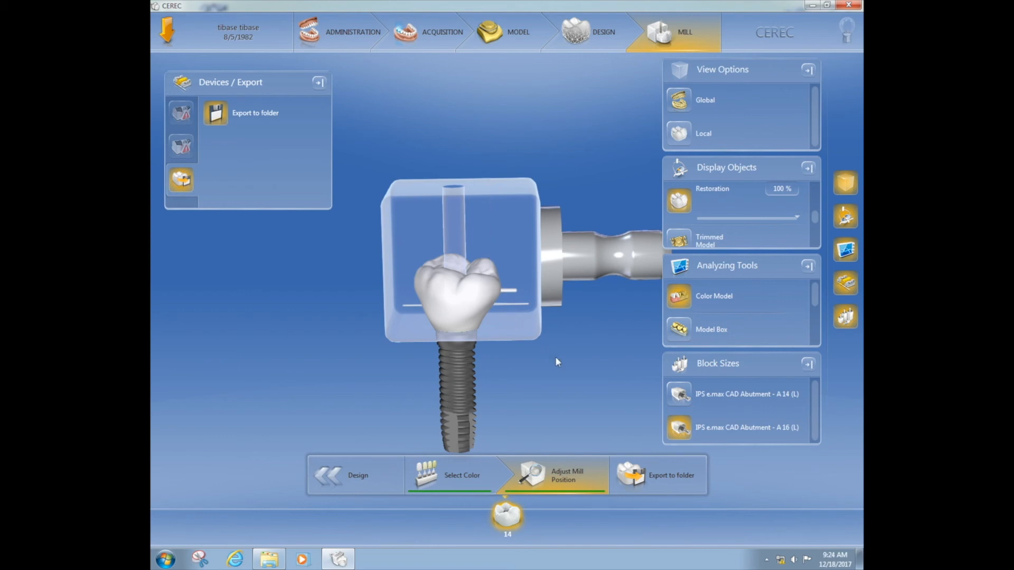
mouse_move(559, 354)
left_mouse_down()
mouse_move(547, 353)
mouse_move(556, 354)
left_mouse_up()
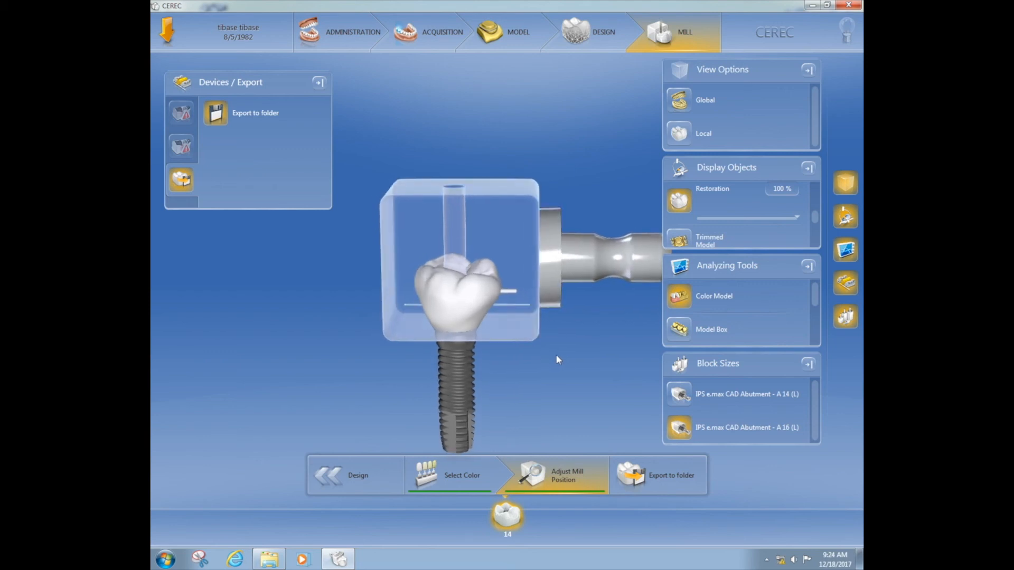